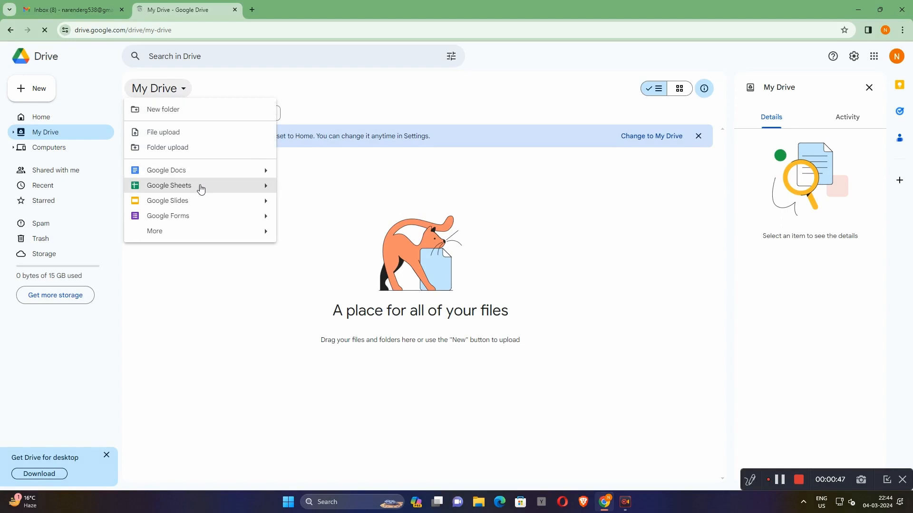
- Create a blank Google Form from My Drive and title it "Quiz"
mouse_move(269, 220)
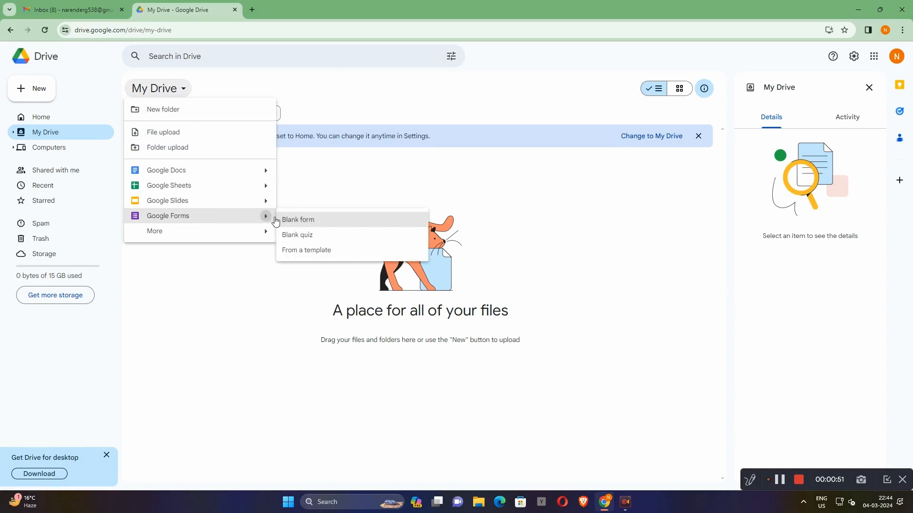
click(325, 220)
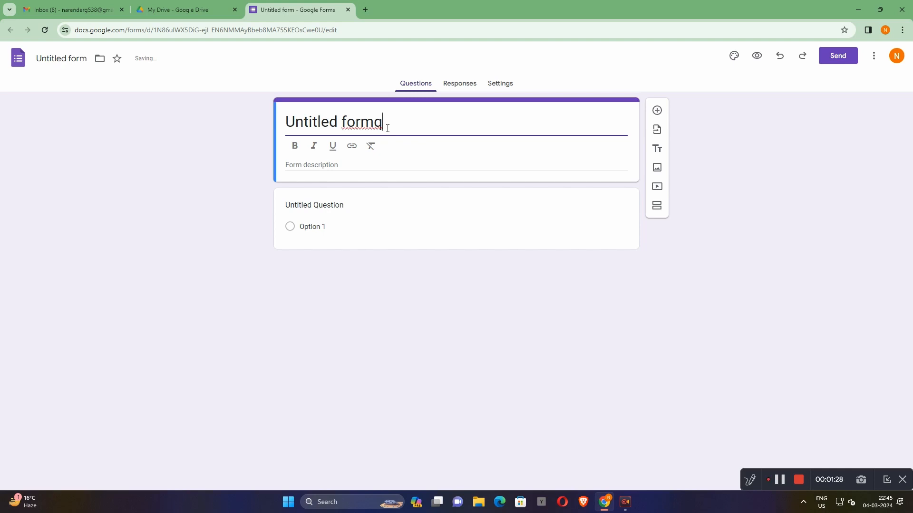
key(BackSpace)
key(BackSpace)
key(BackSpace)
key(BackSpace)
key(BackSpace)
key(BackSpace)
key(BackSpace)
key(BackSpace)
key(BackSpace)
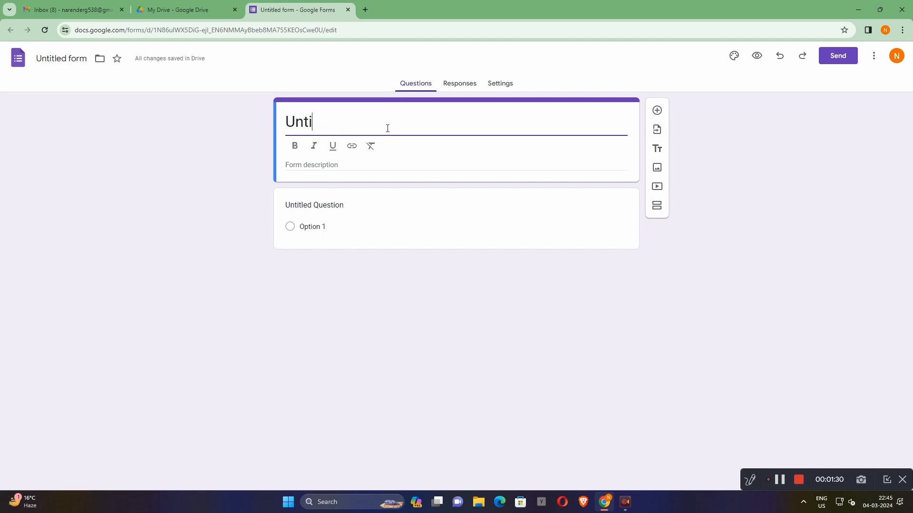
key(BackSpace)
key(BackSpace)
key(BackSpace)
key(BackSpace)
text(qi)
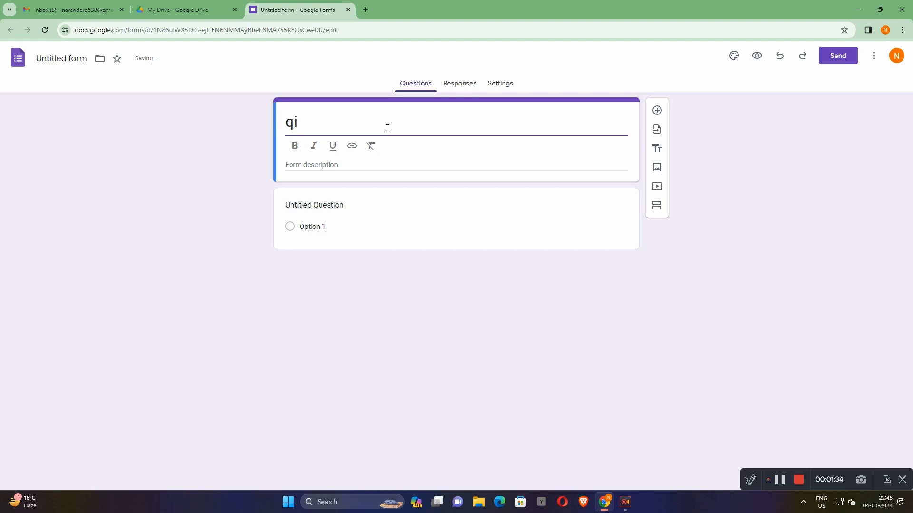
key(BackSpace)
text(uiz)
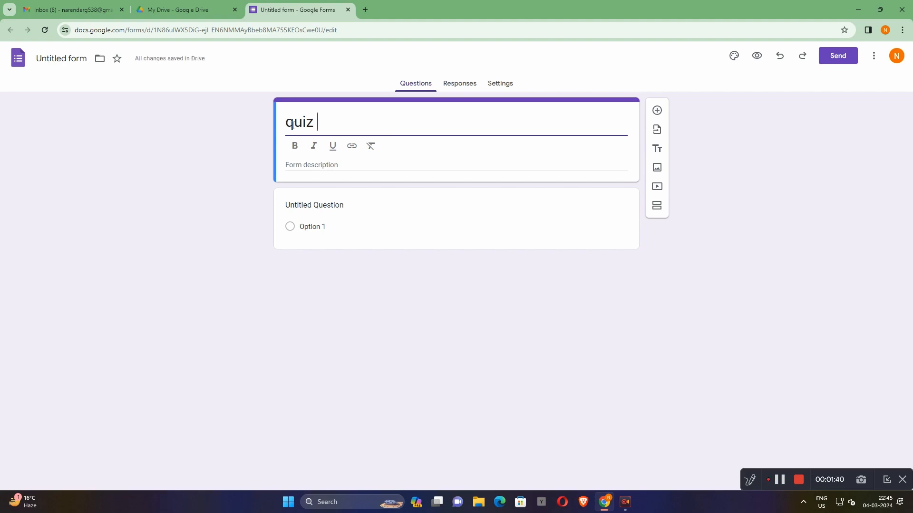
click(292, 124)
key(BackSpace)
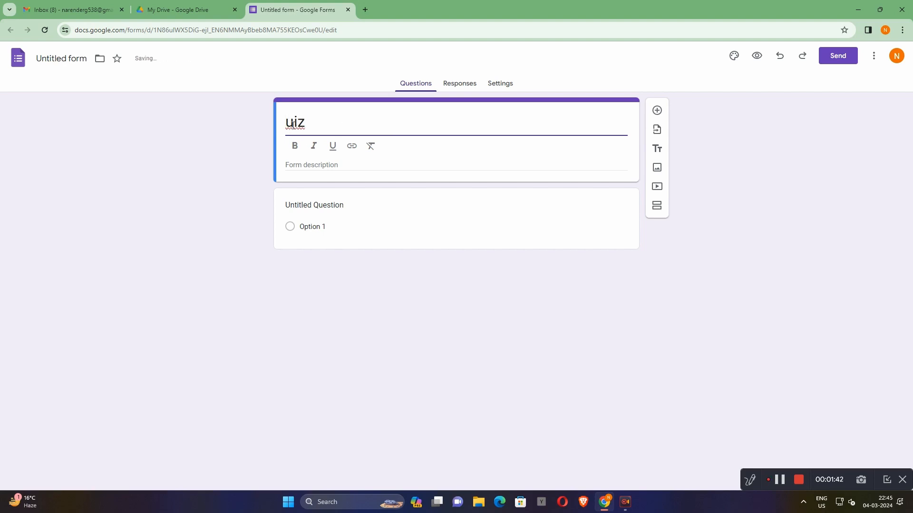
text(Q)
- Enter "10th" as the form description
click(326, 164)
text(1)
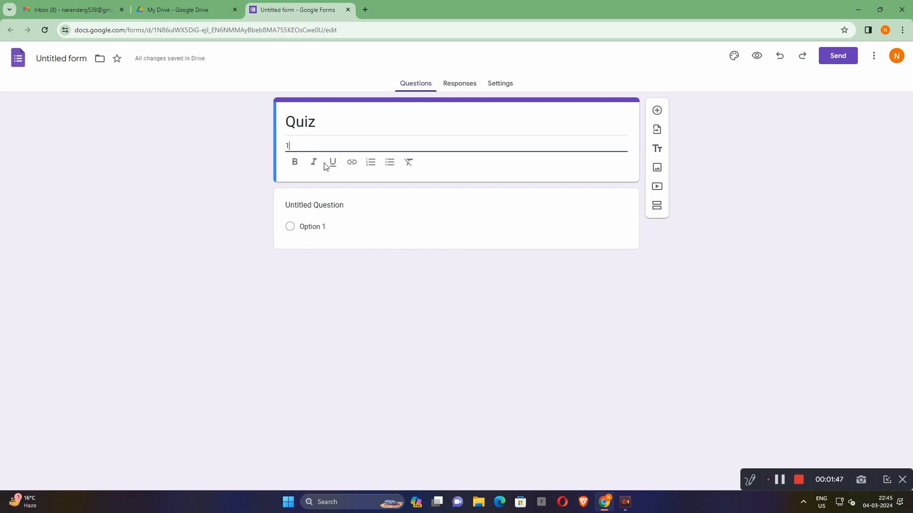
text(0th)
- Add a question labelled "Name" below the form header, with the Short answer type, and make it required
click(655, 111)
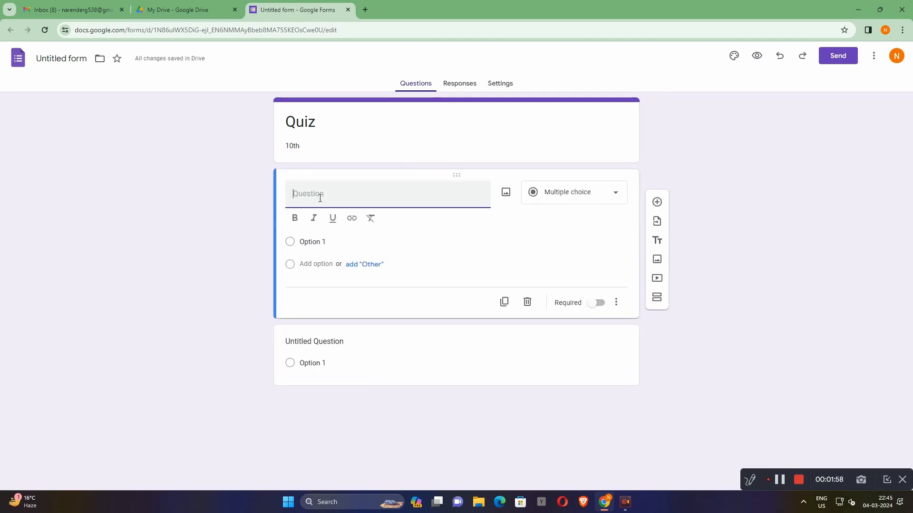
text(Name)
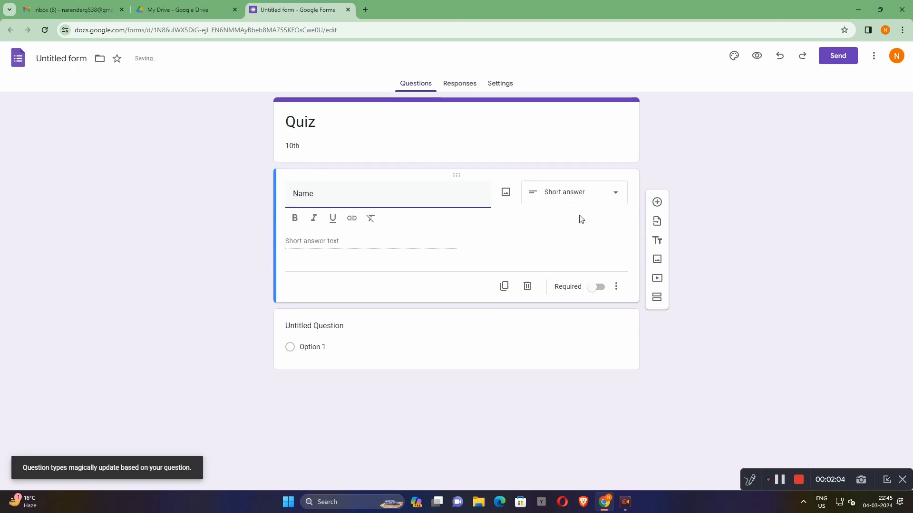
click(574, 229)
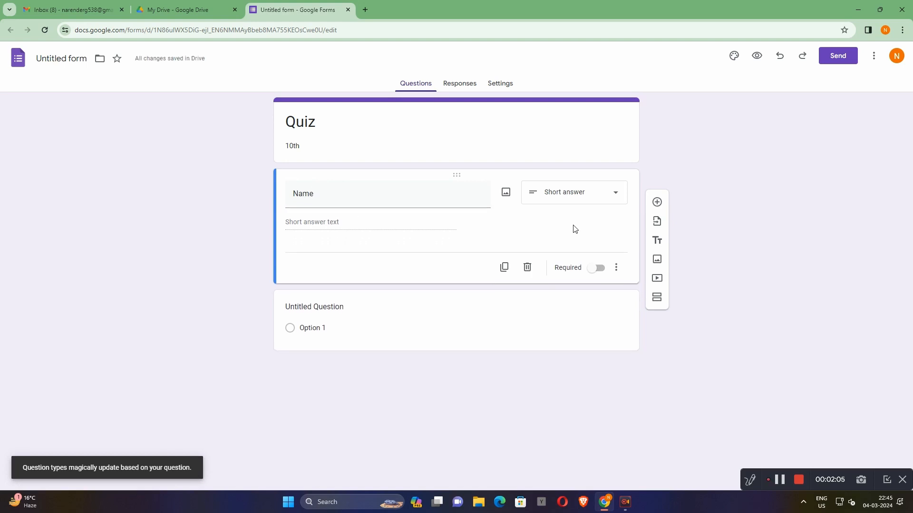
click(616, 199)
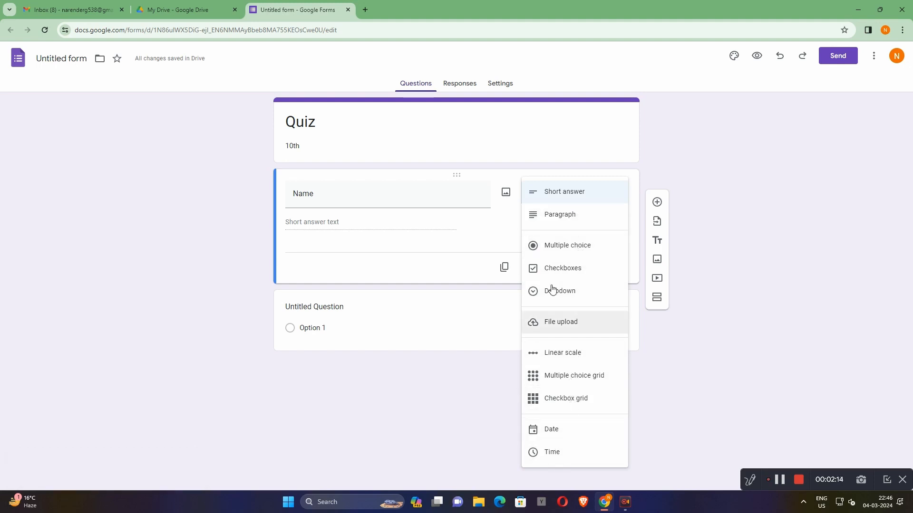
click(574, 192)
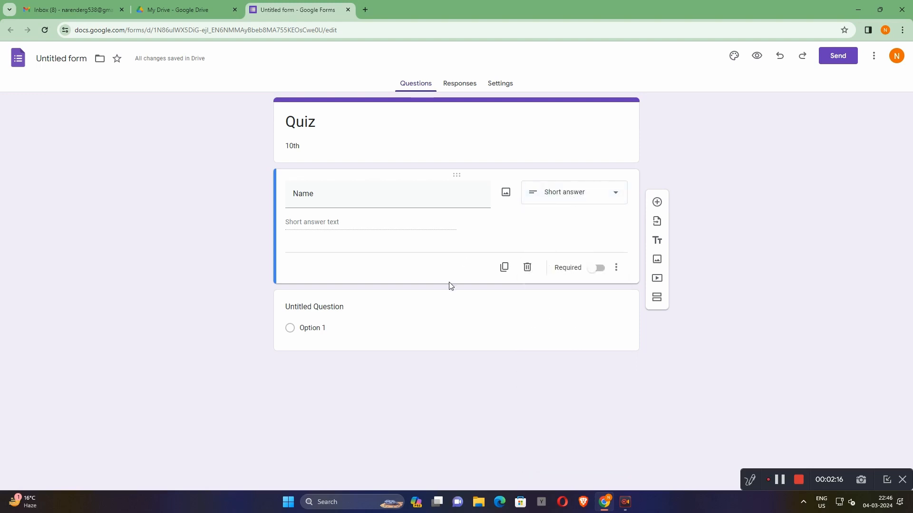
click(597, 268)
- Add a required question labelled "class" after the Name question and set its type to Short answer
click(656, 202)
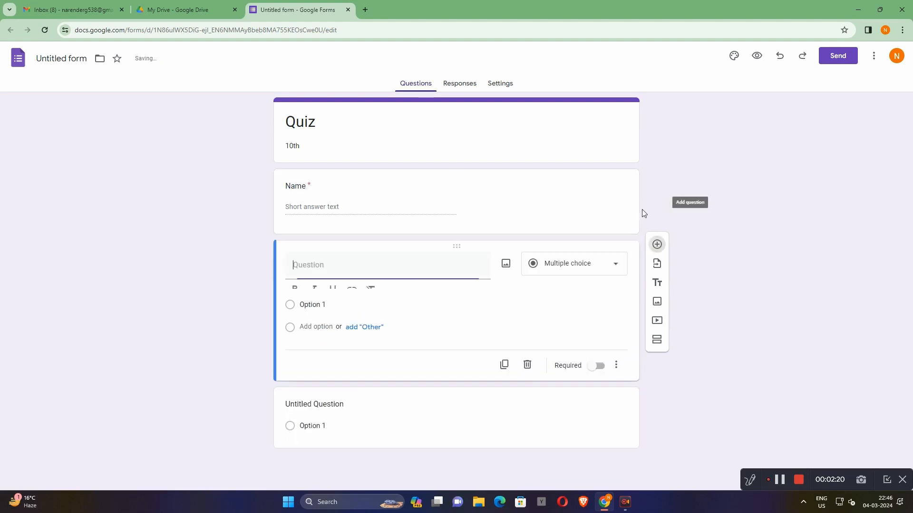
text(class)
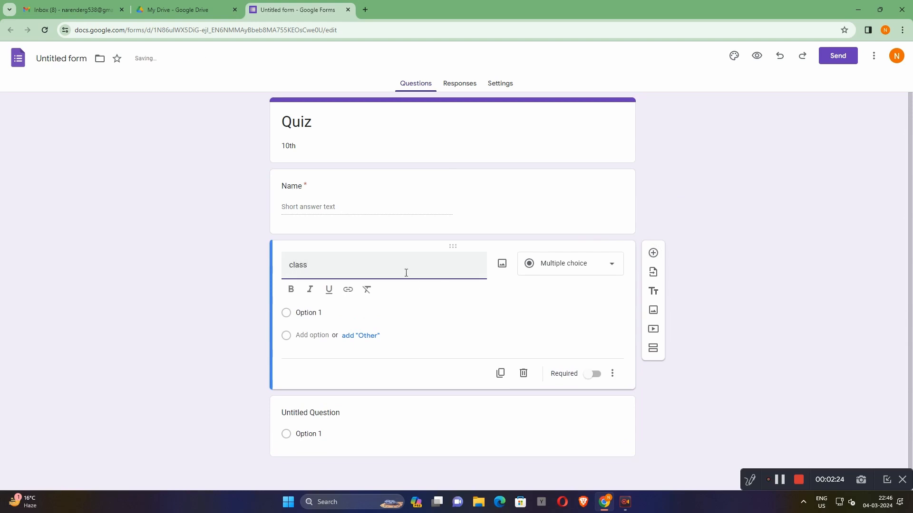
click(592, 374)
click(616, 265)
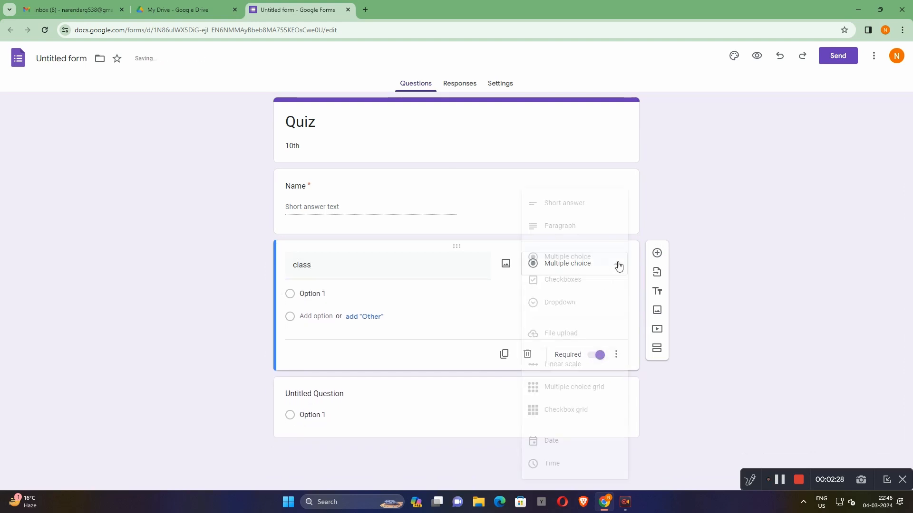
click(561, 205)
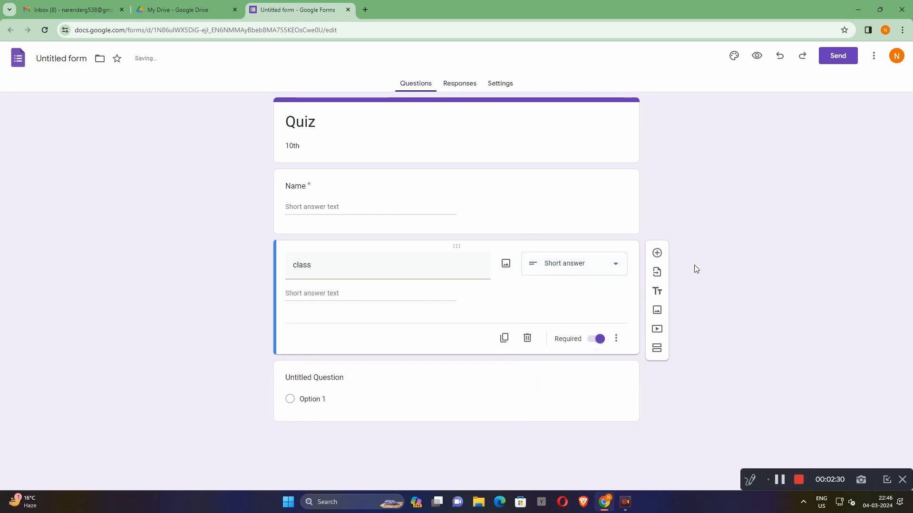
- Add a required short-answer question labelled "state" after the class question
click(655, 253)
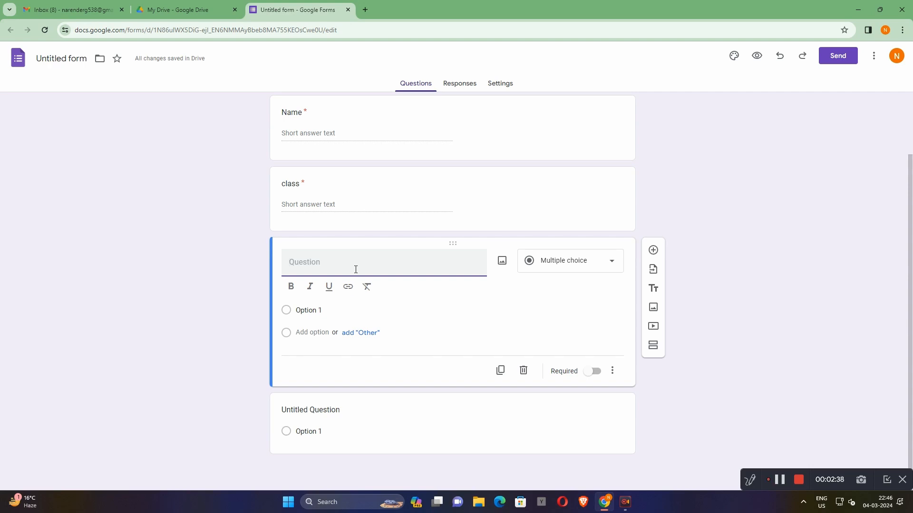
text(s)
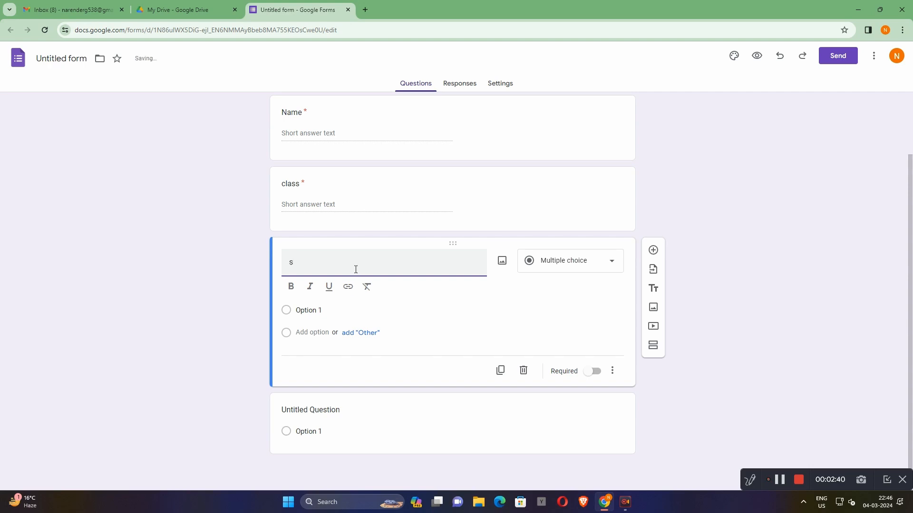
text(tate)
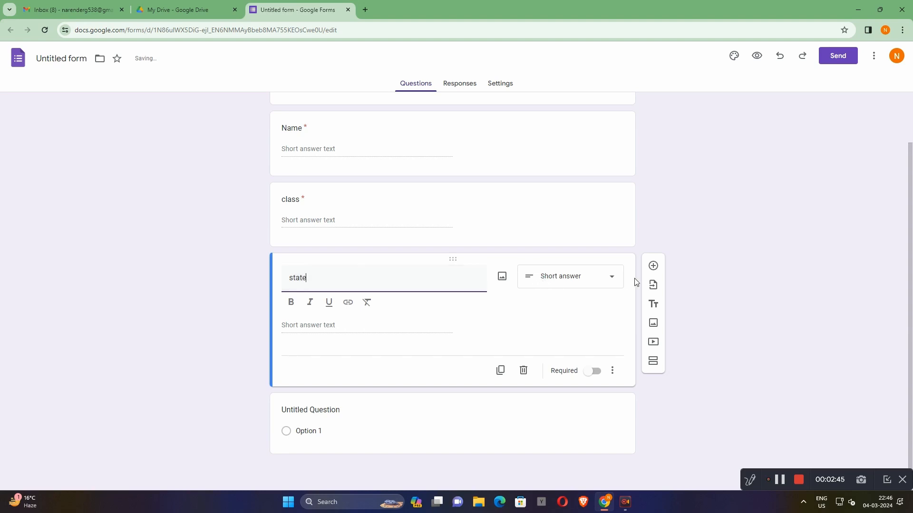
click(593, 371)
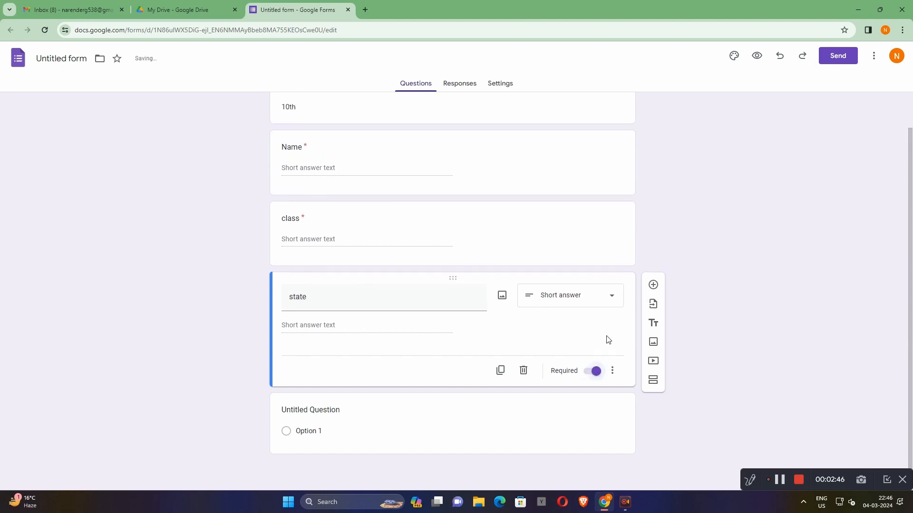
- Add a required short-answer question labelled "district" after the state question
click(652, 284)
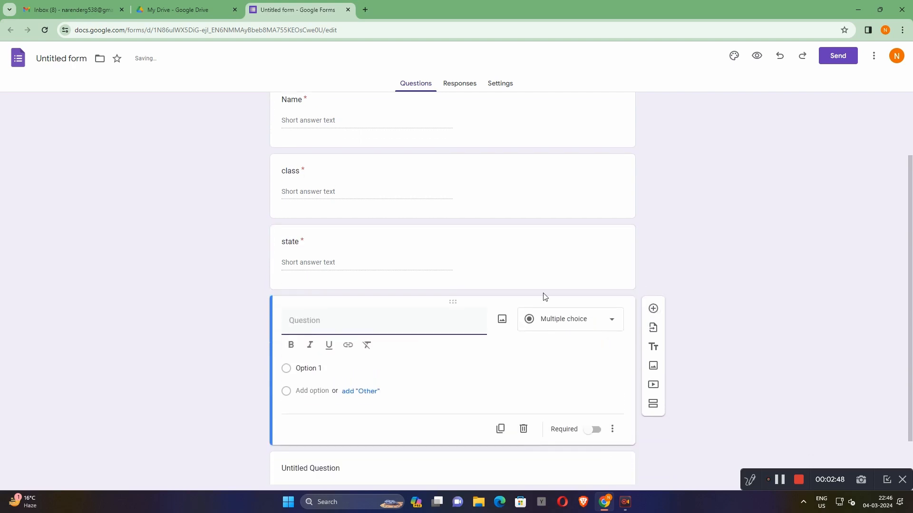
text(district)
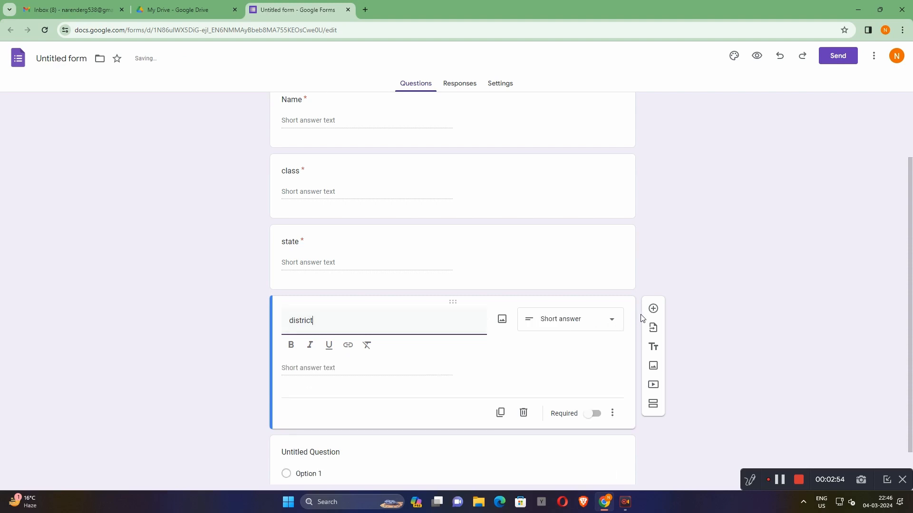
click(593, 420)
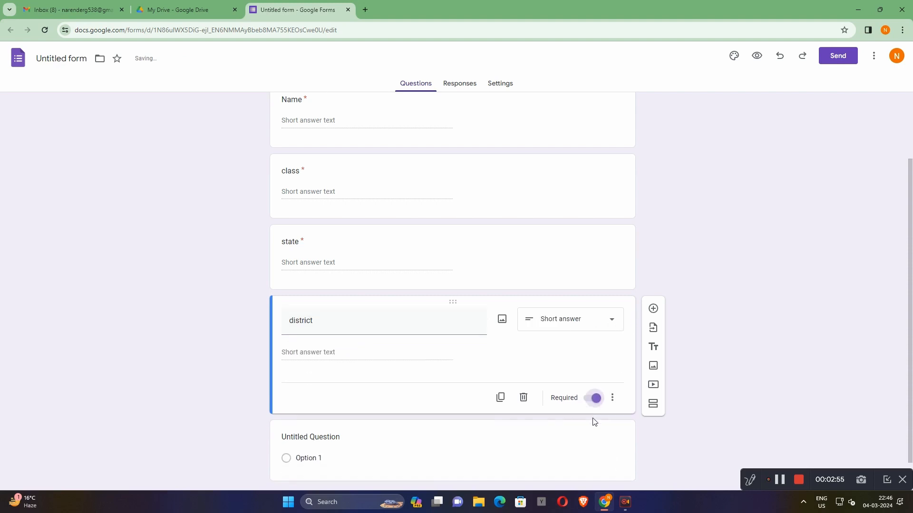
- Add a required short-answer question labelled "school" after the district question
click(653, 308)
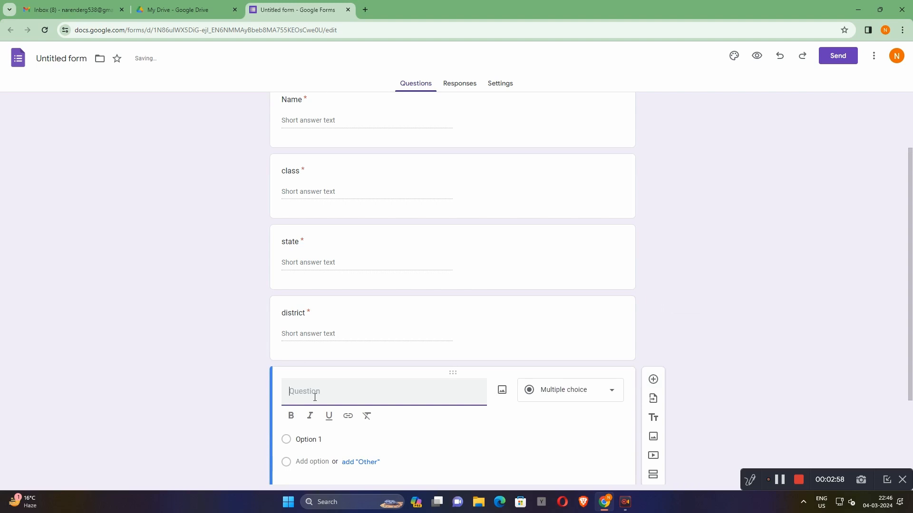
text(school)
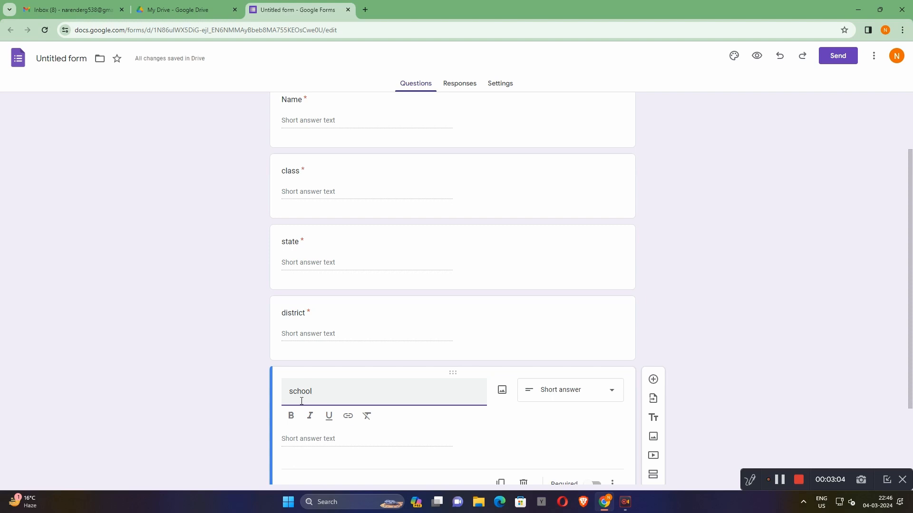
click(660, 324)
scroll(659, 322, down, 2)
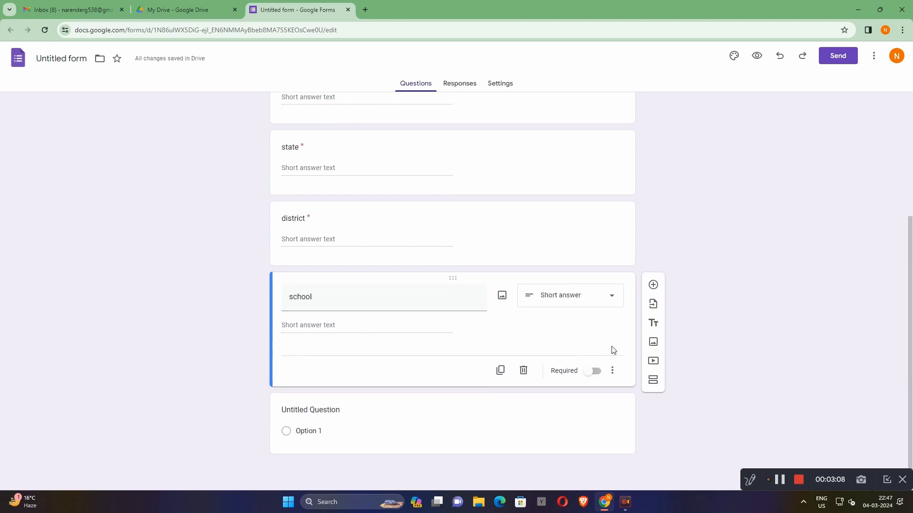
click(593, 372)
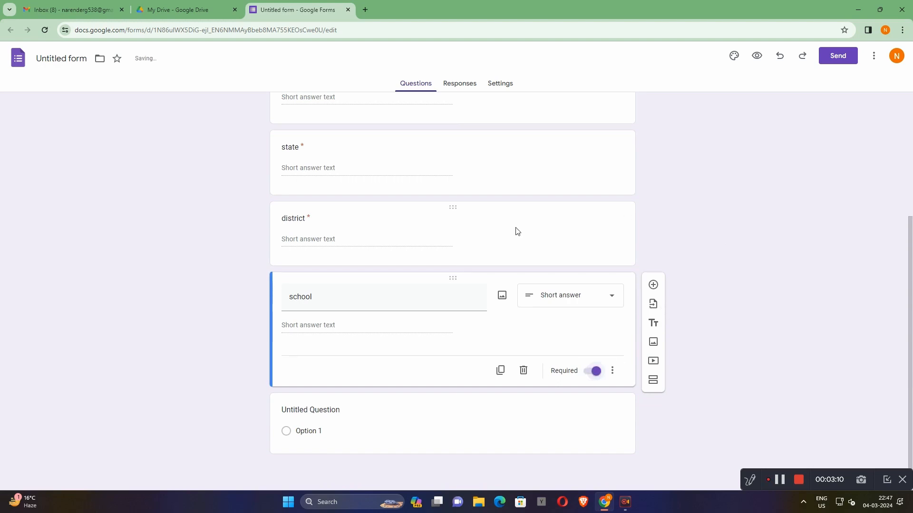
- Clear the text of the last, untitled multiple-choice question and switch the keyboard layout to Hindi
click(398, 409)
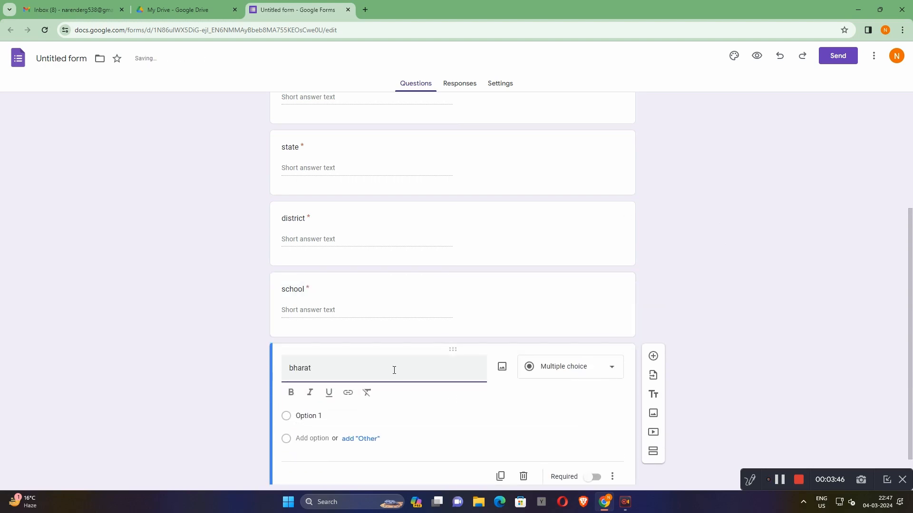
key(BackSpace)
key(BackSpace)
key(BackSpace)
key(BackSpace)
key(BackSpace)
key(BackSpace)
click(821, 502)
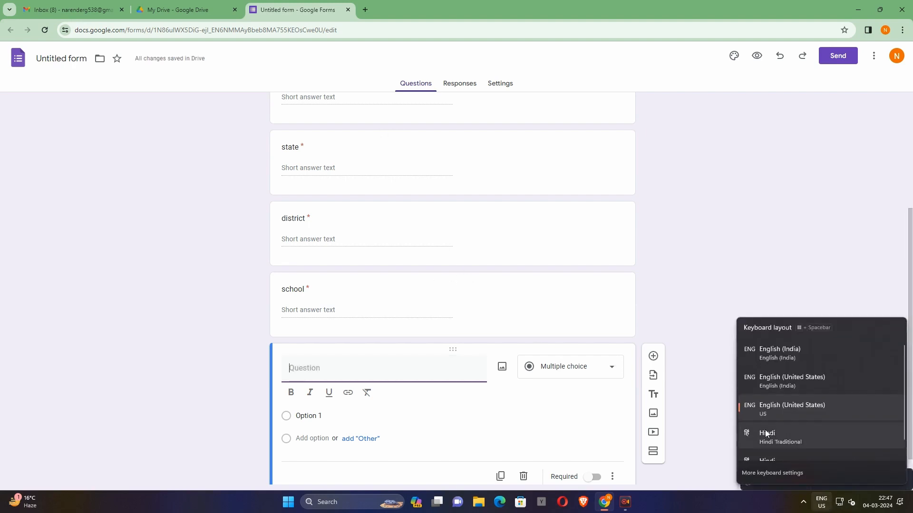
click(779, 461)
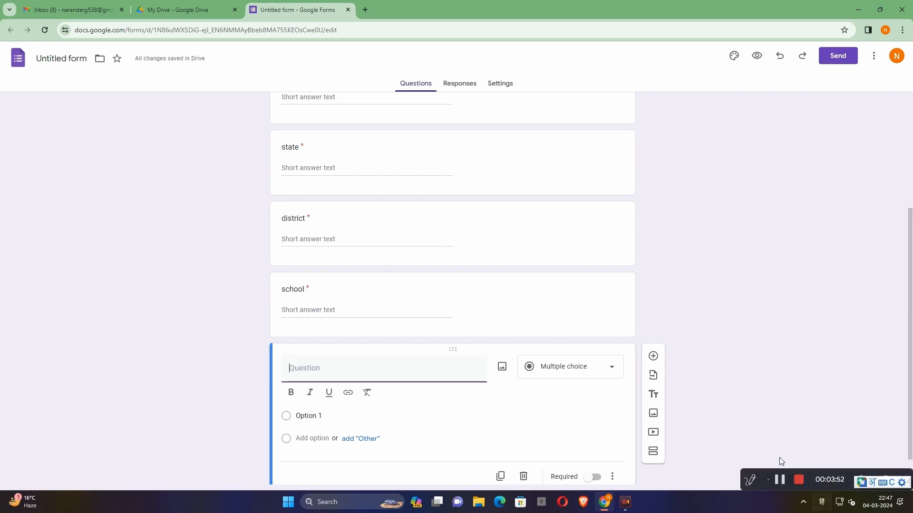
- Enter "भारत कब आजाद हुआ ?" as the text of the last multiple-choice question
text(bharat)
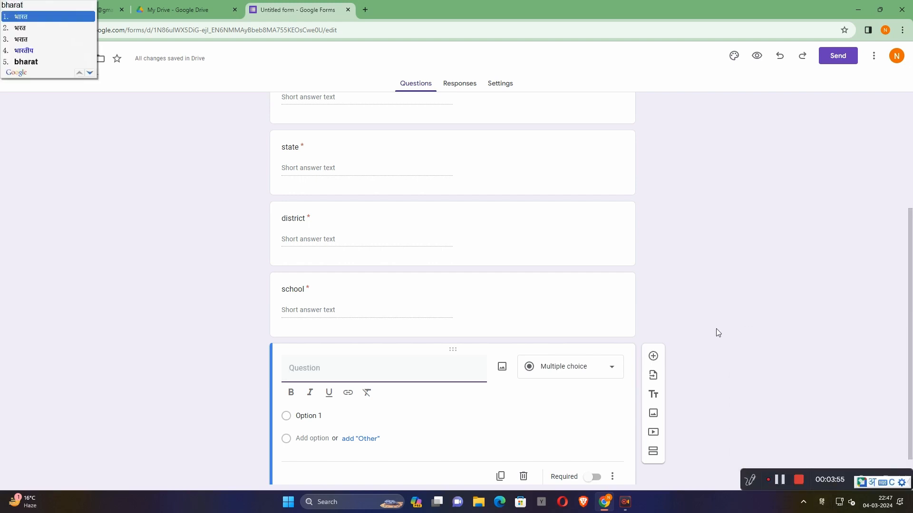
key(space)
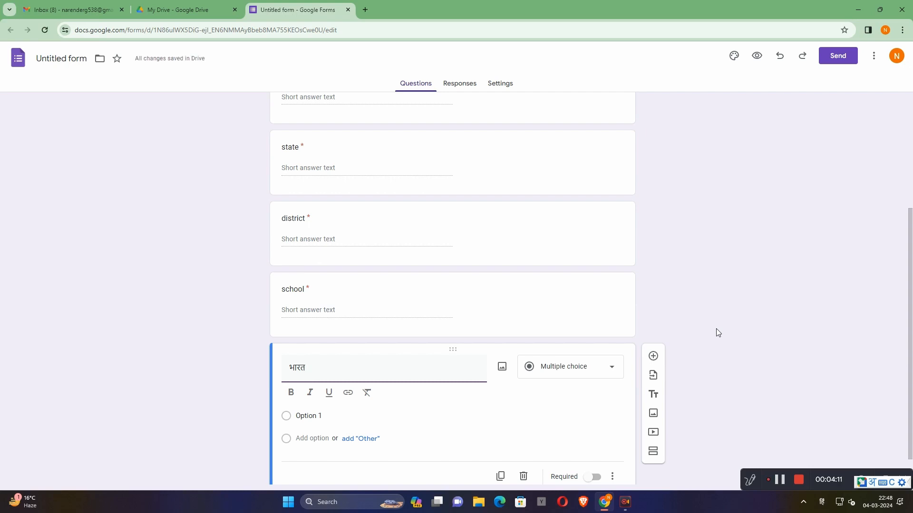
text(kab)
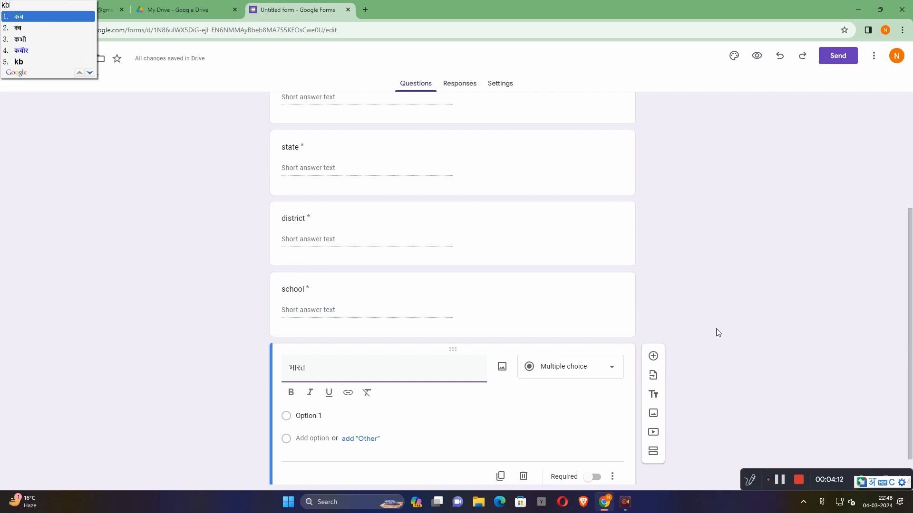
key(space)
text(aaja)
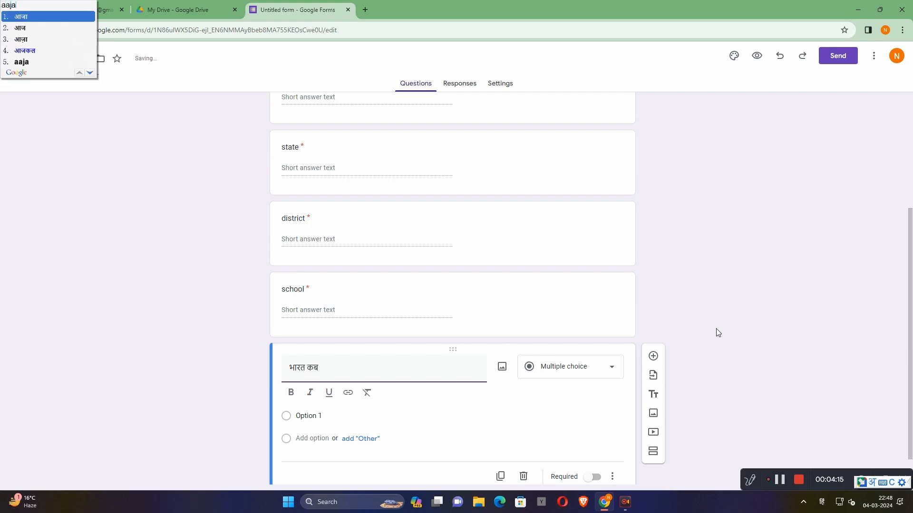
text(d)
key(space)
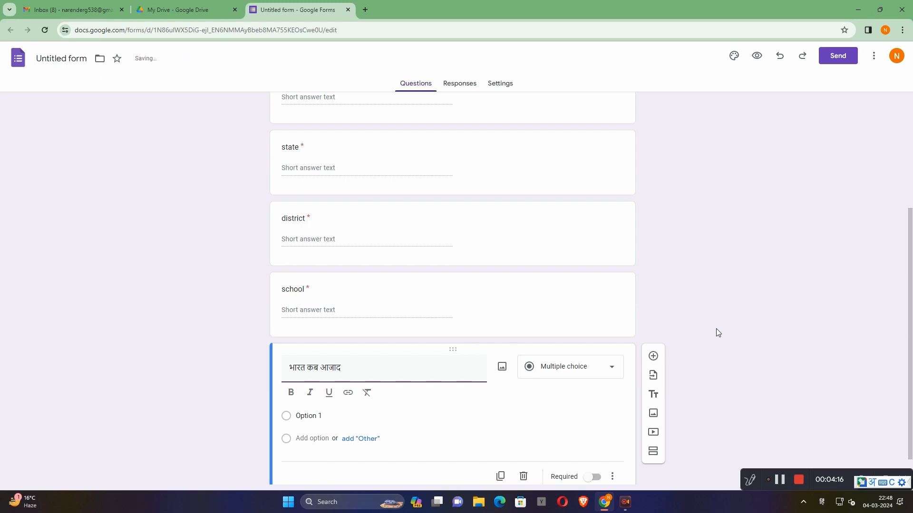
text(hua)
key(space)
text(?)
- Add an "Other" choice to the Hindi question and replace the text of its first option with "14 अगस्त"
click(359, 440)
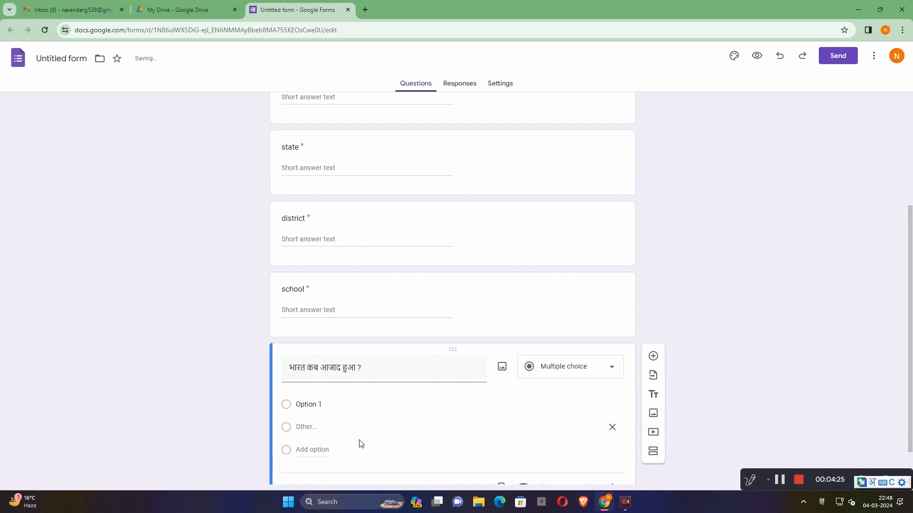
click(335, 400)
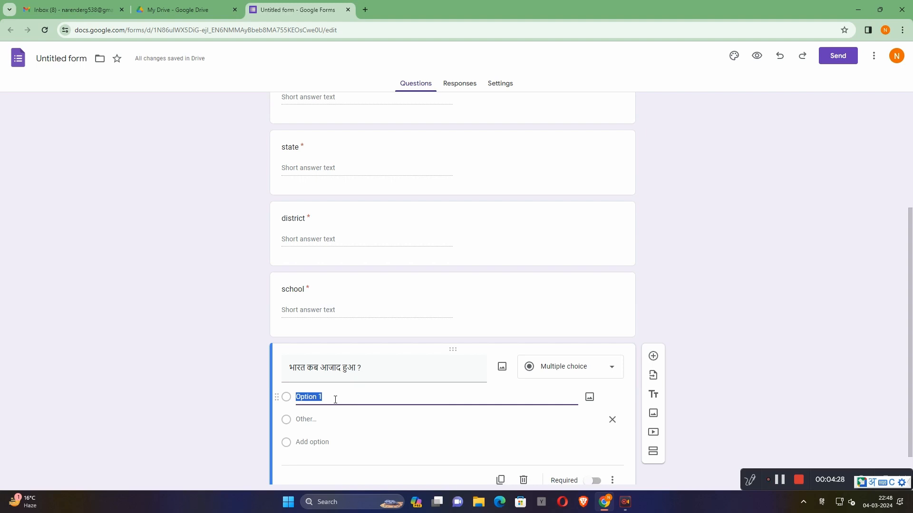
text(1)
text(40)
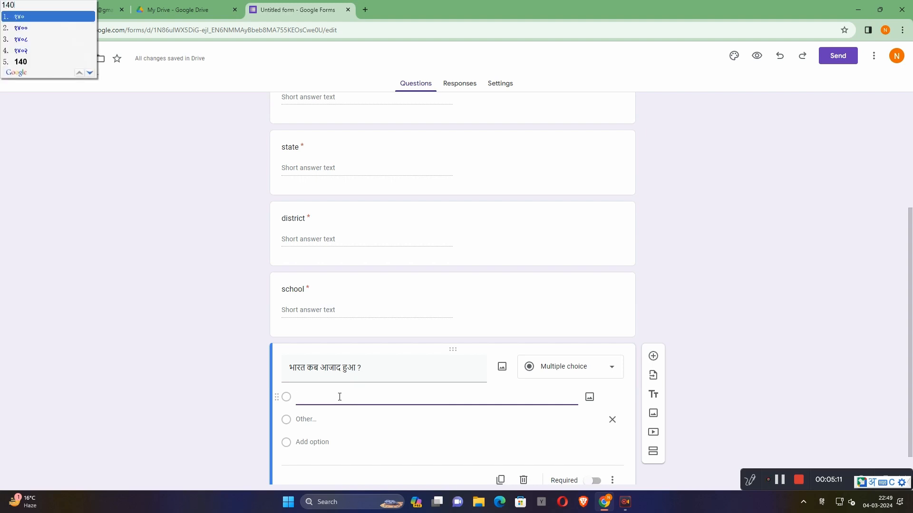
key(BackSpace)
key(Down)
key(Down)
key(Down)
key(Down)
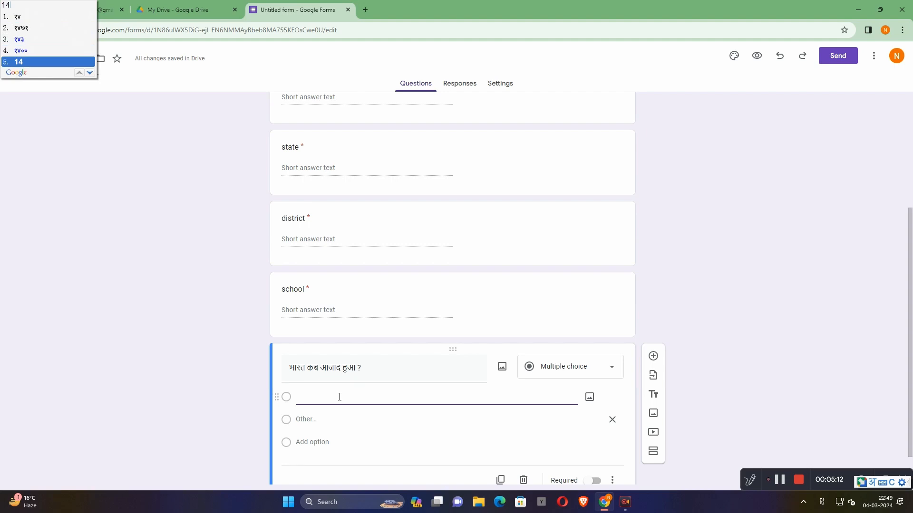
key(Return)
text(au)
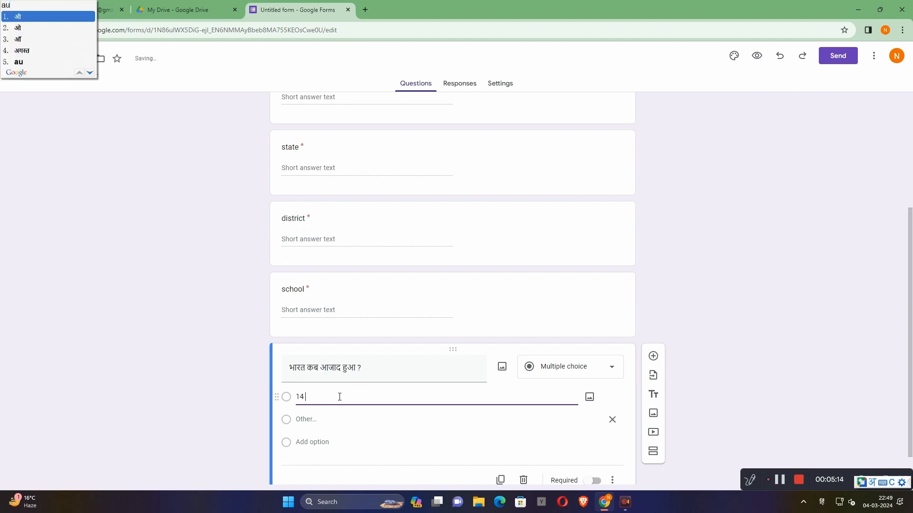
text(gust)
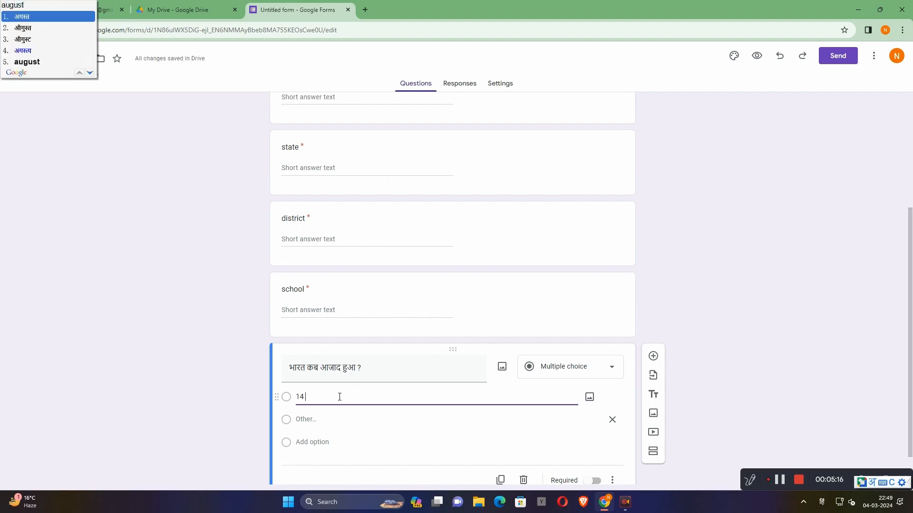
key(Return)
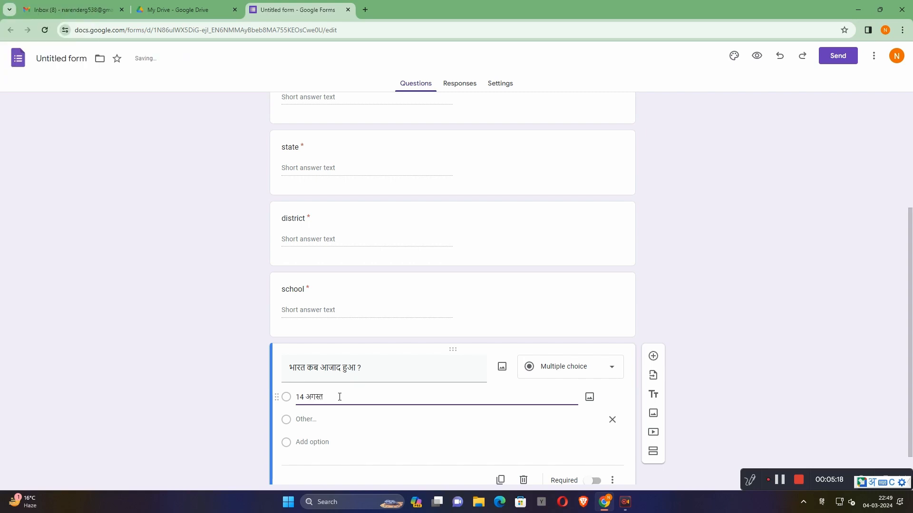
- Append the year 1947 in Western digits to the first option, after "14 अगस्त"
text(1947)
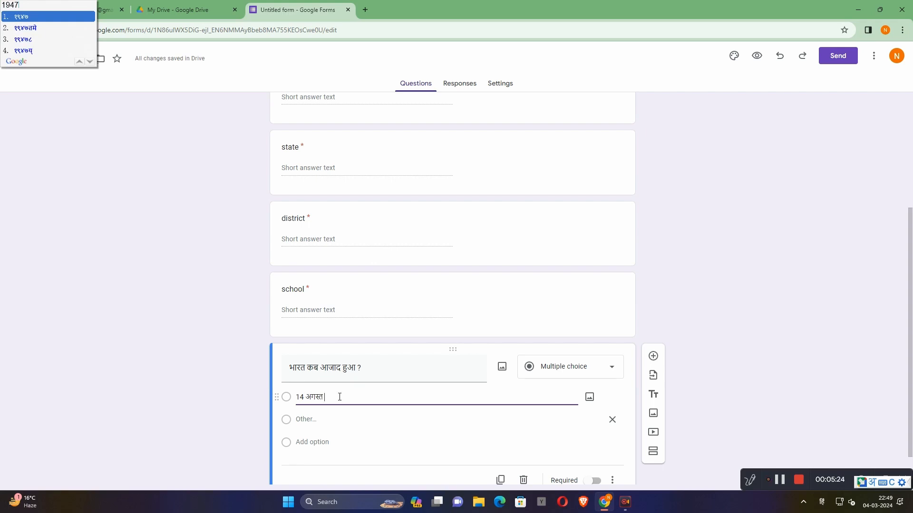
key(Down)
key(Down)
key(Down)
key(Down)
key(BackSpace)
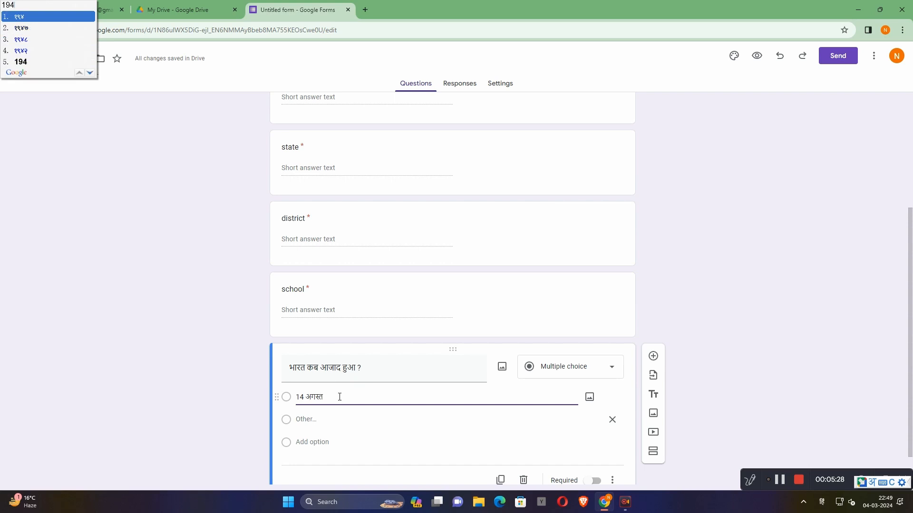
key(Down)
key(Down)
key(Down)
key(Down)
key(Down)
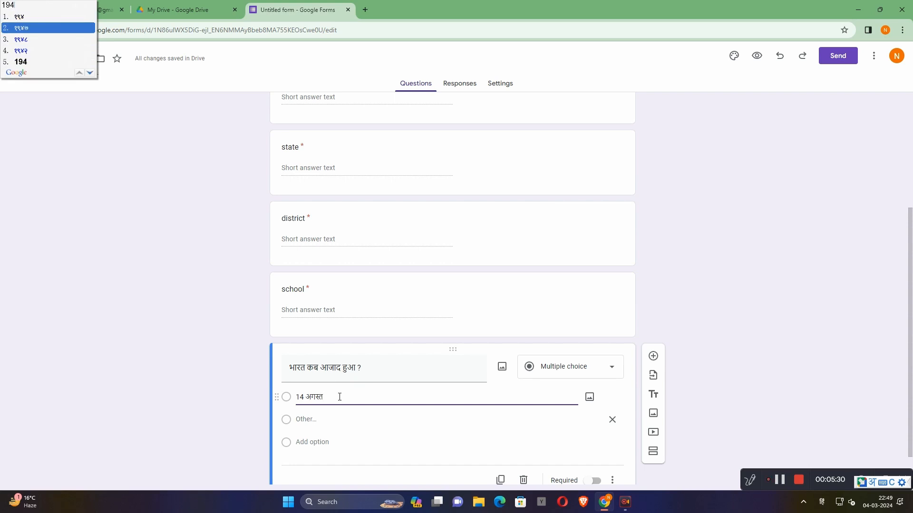
key(Up)
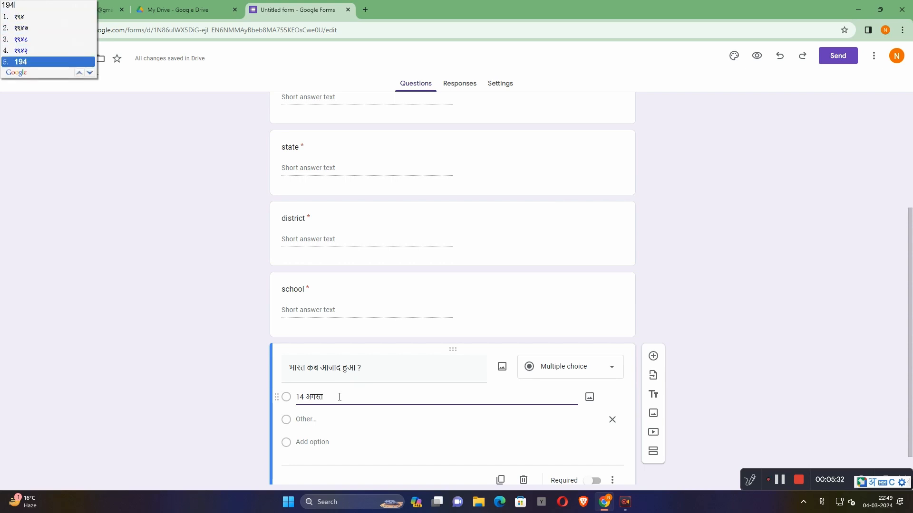
key(Return)
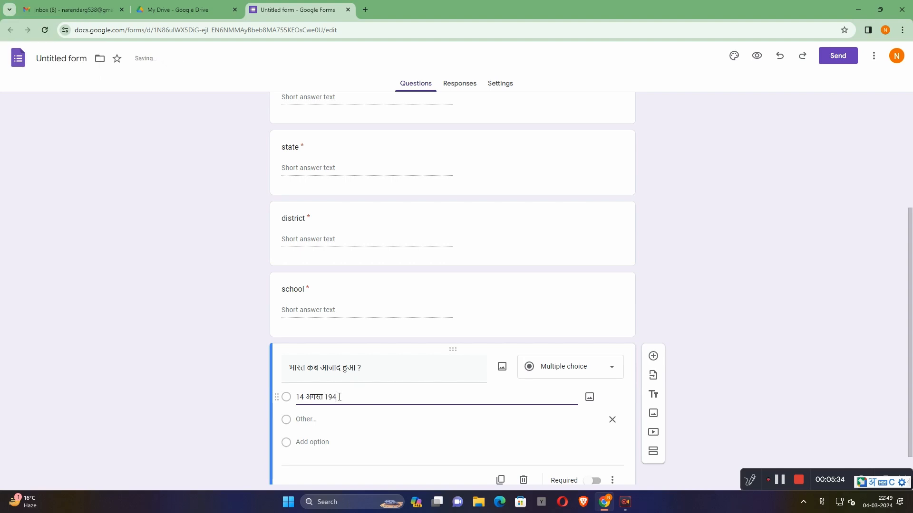
text(7)
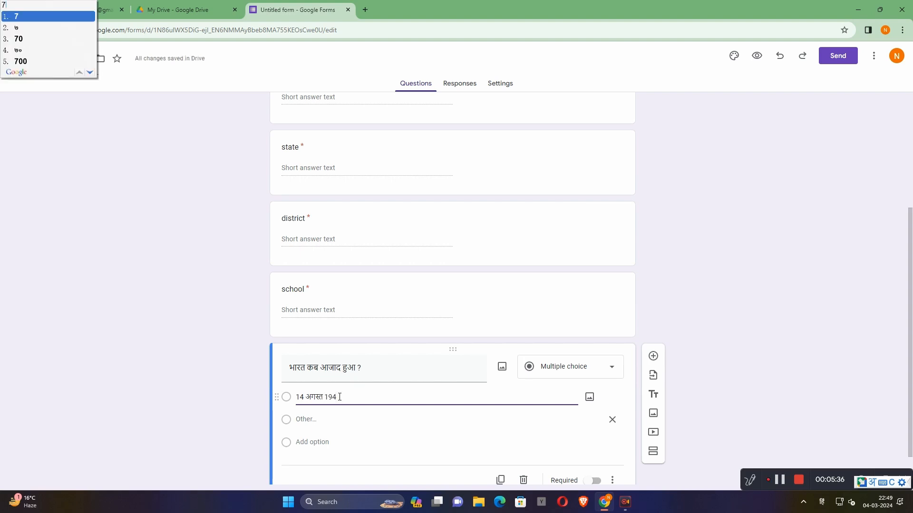
key(Return)
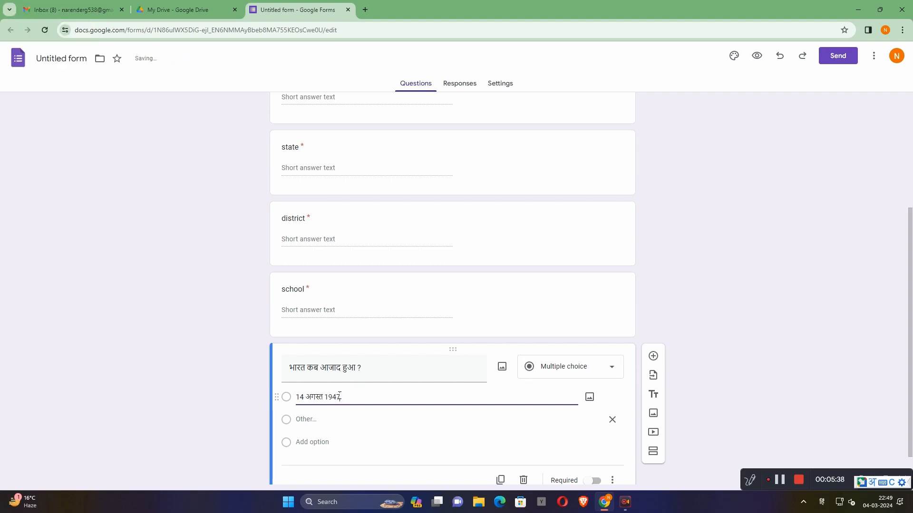
- Add a second option reading "15 अगस्त 1947" to the Hindi question
click(314, 441)
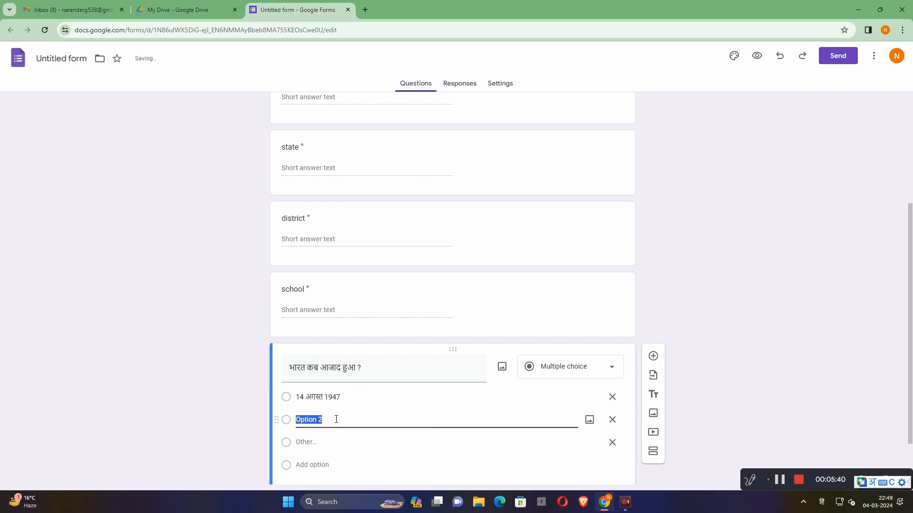
text(15)
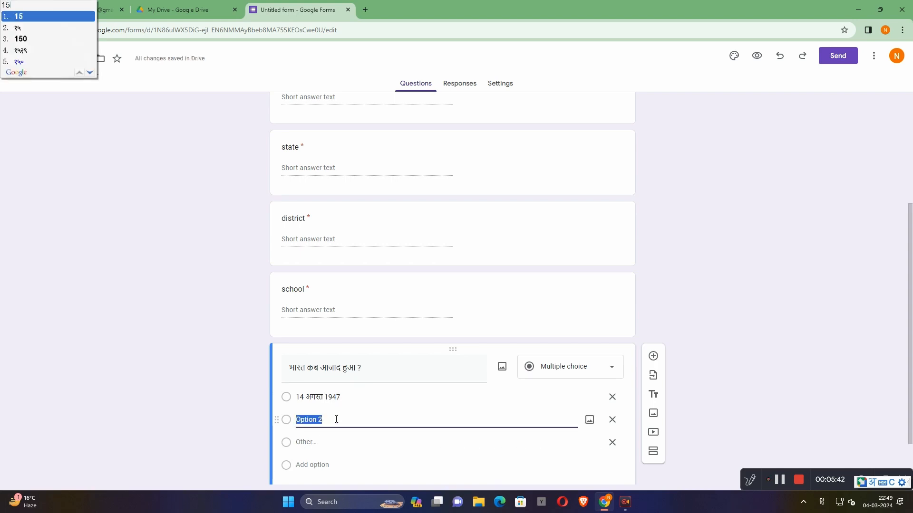
key(space)
text(a)
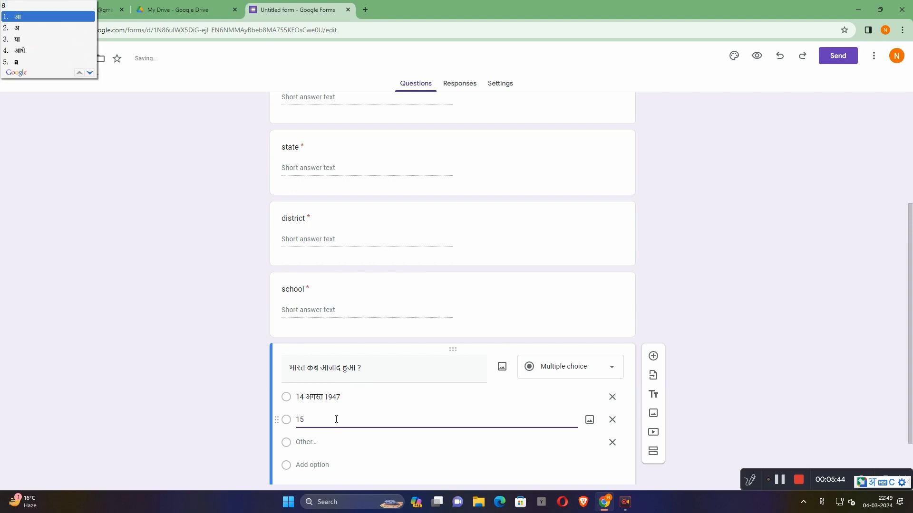
text(ugust)
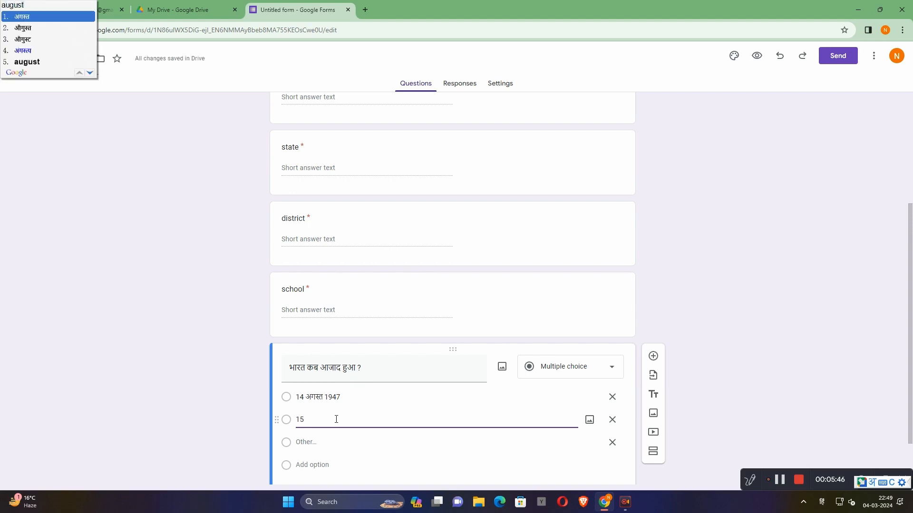
key(space)
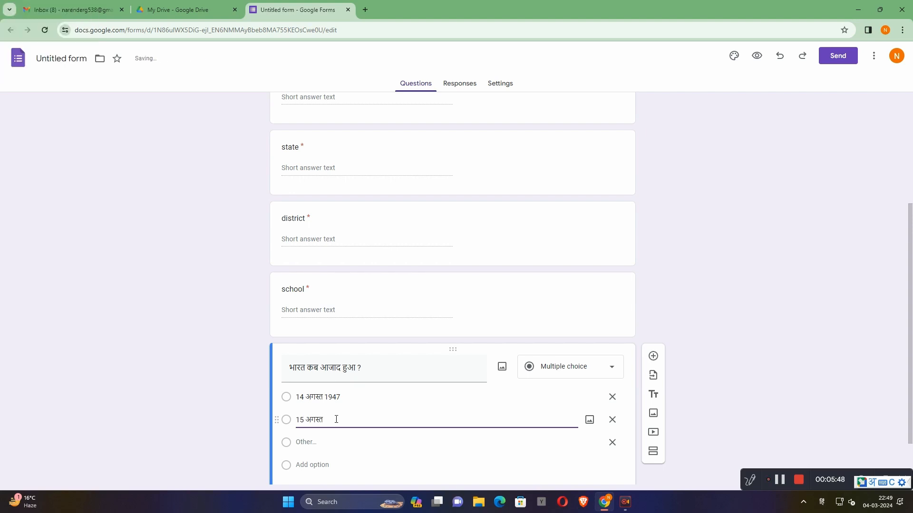
text(194)
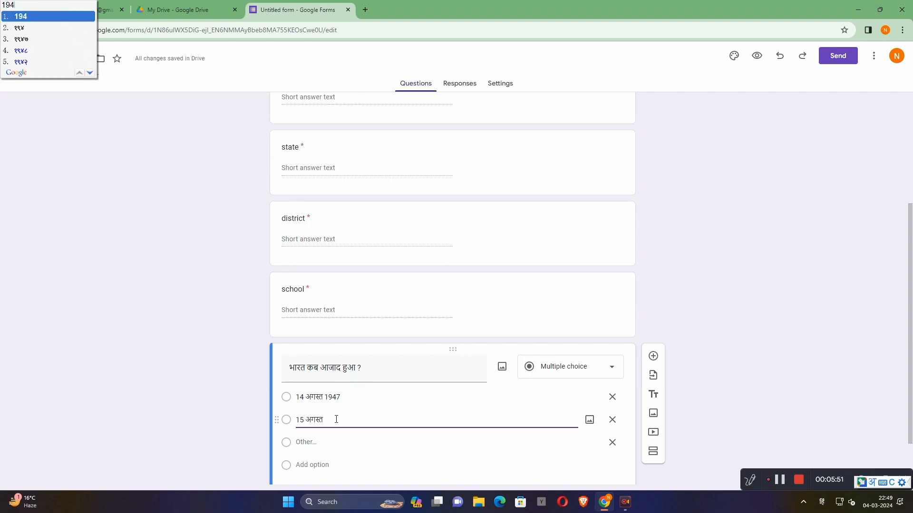
text(7)
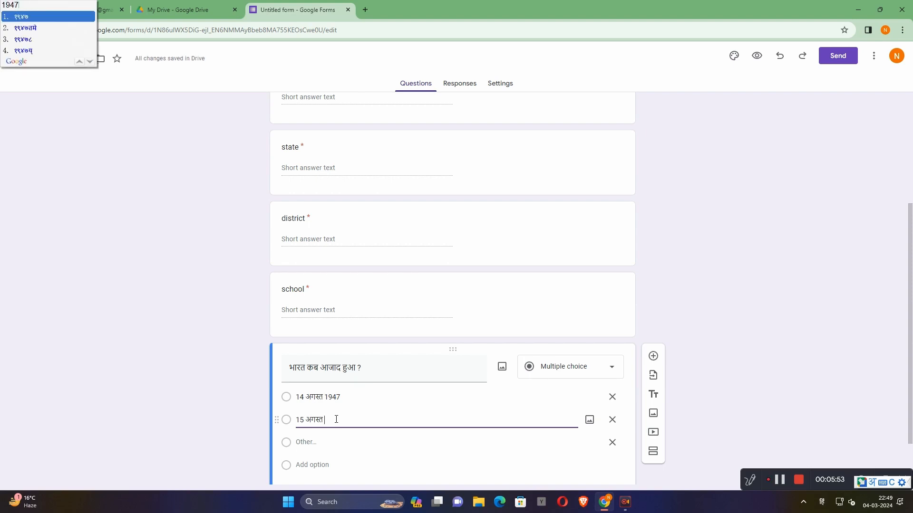
key(BackSpace)
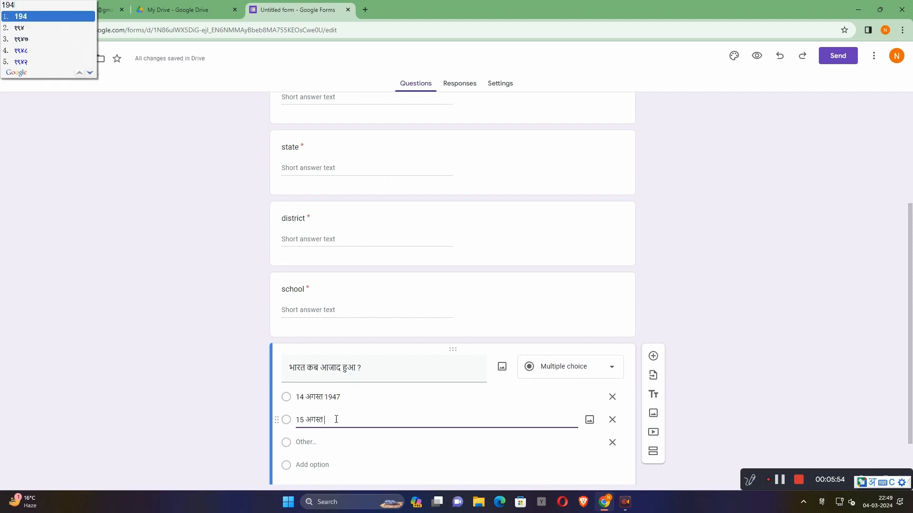
key(space)
text(7)
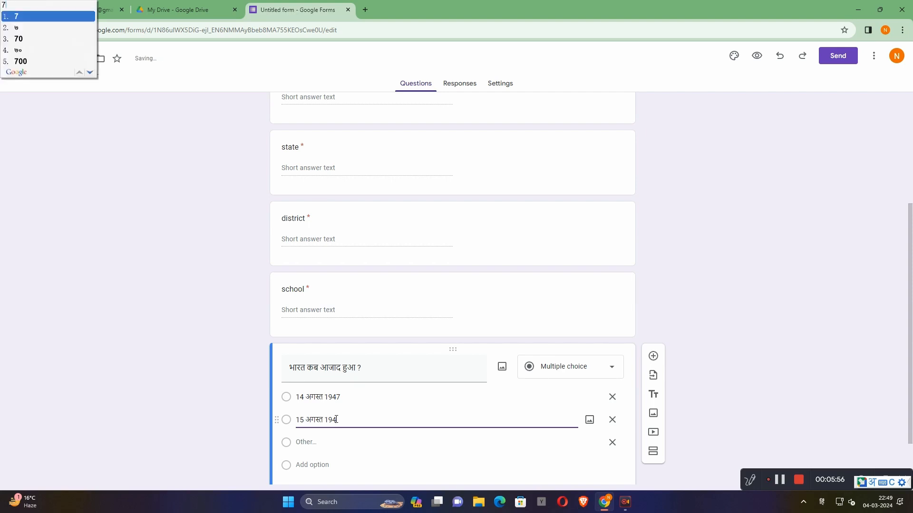
key(space)
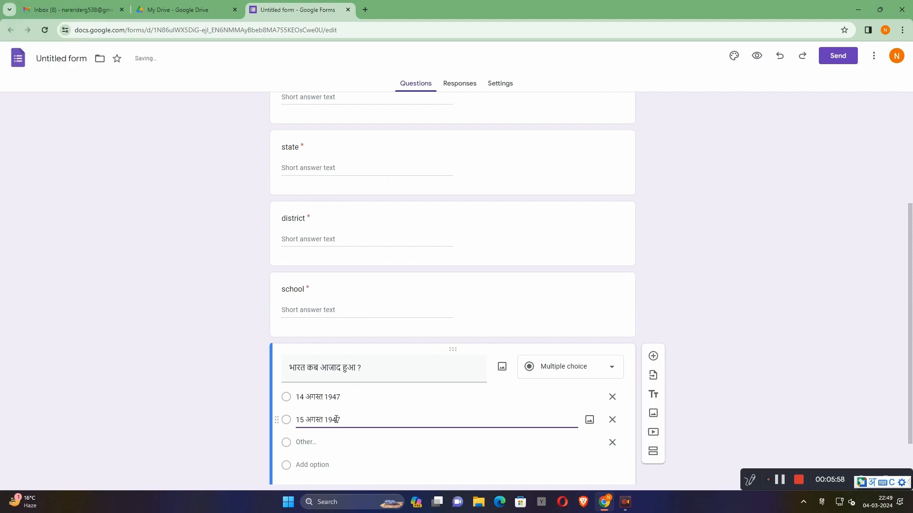
- Add a third option reading "17 अगस्त 1947" to the independence question, with the numbers in Western digits
click(309, 465)
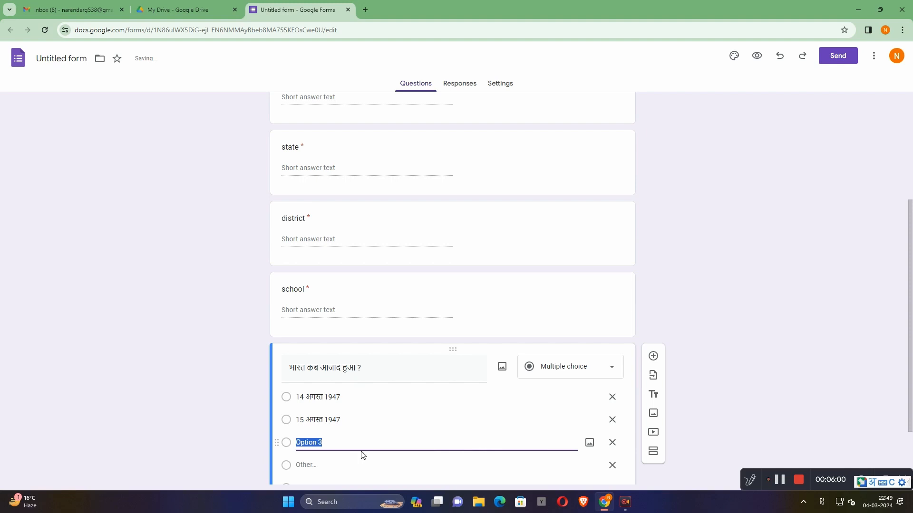
text(17)
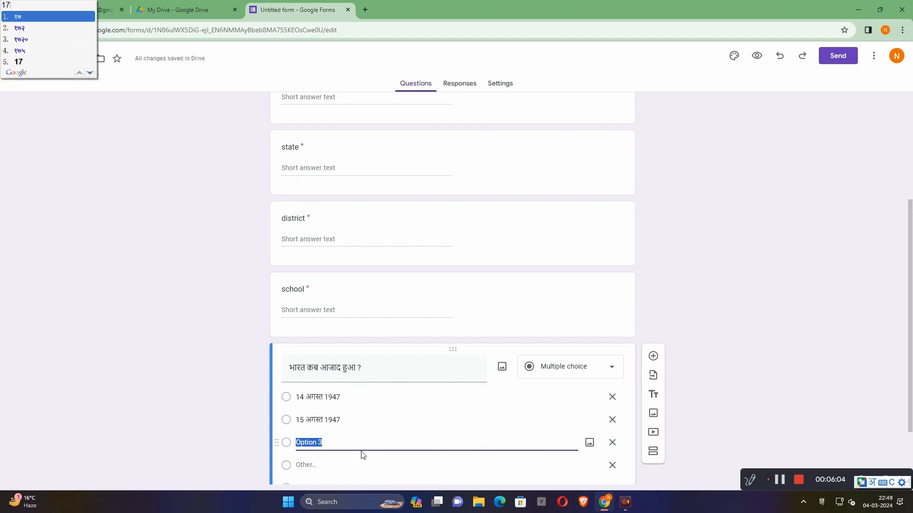
key(Down)
key(Down)
key(Down)
key(Down)
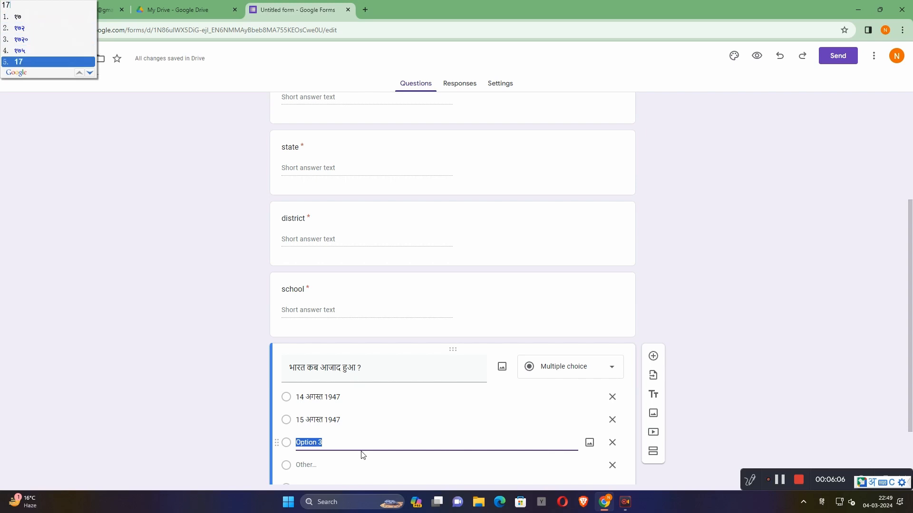
key(Return)
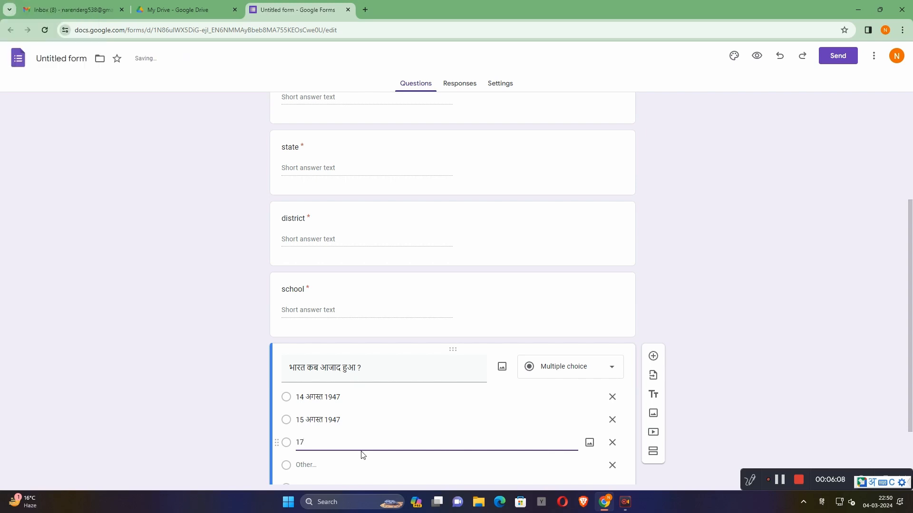
text(august)
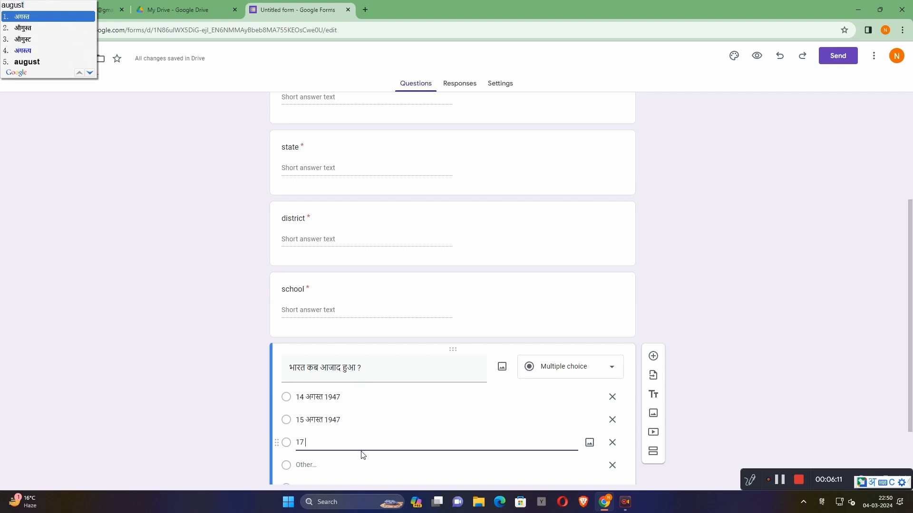
key(space)
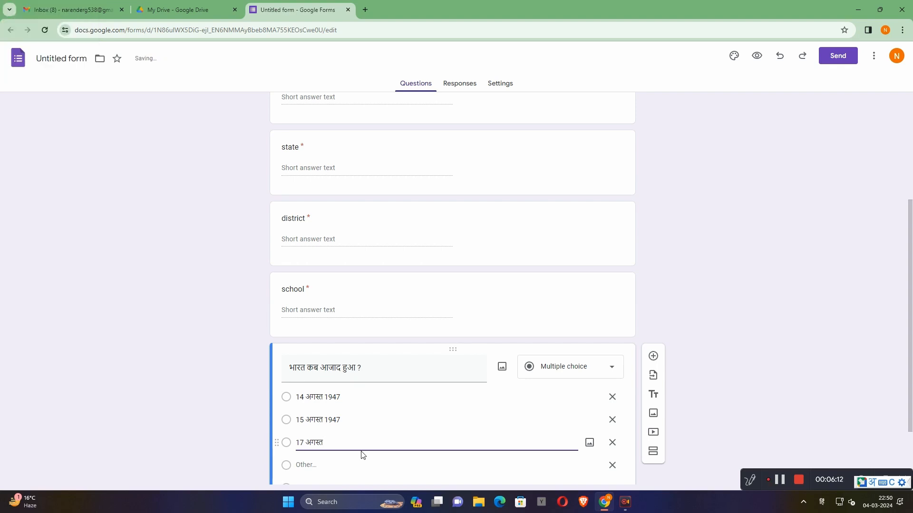
text(19)
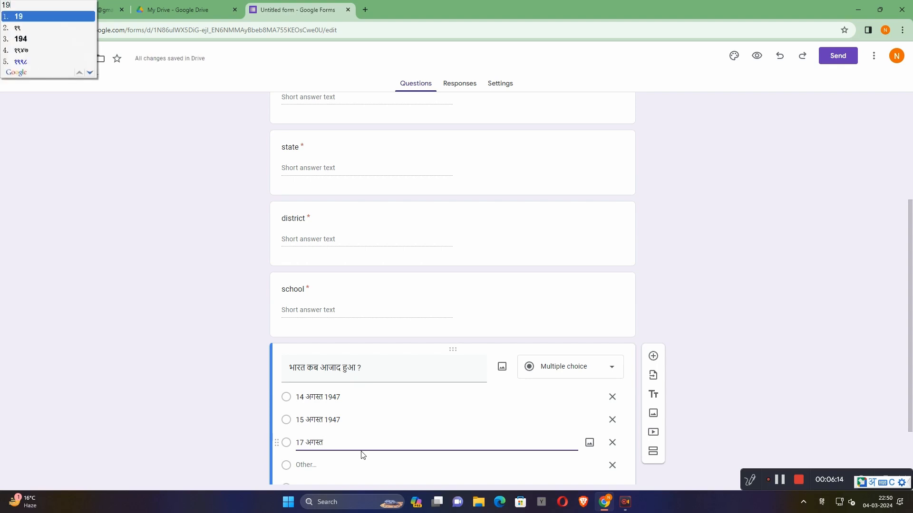
text(4)
key(space)
text(7)
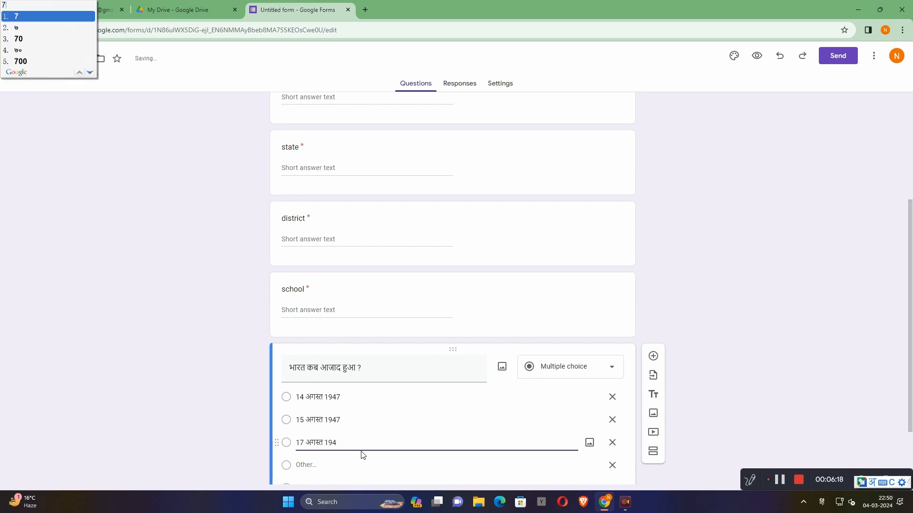
key(space)
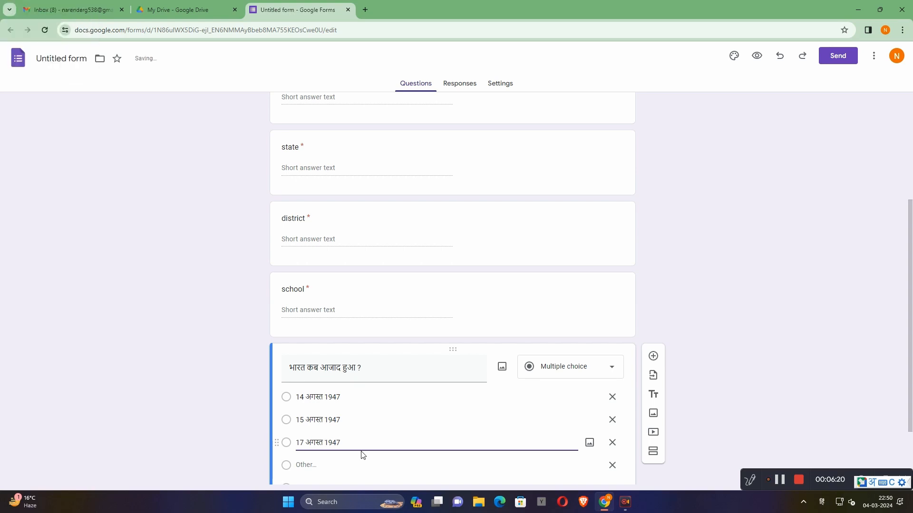
- Add a fourth option to the independence question and enter "13 अप्रैल" as its text
scroll(307, 472, down, 2)
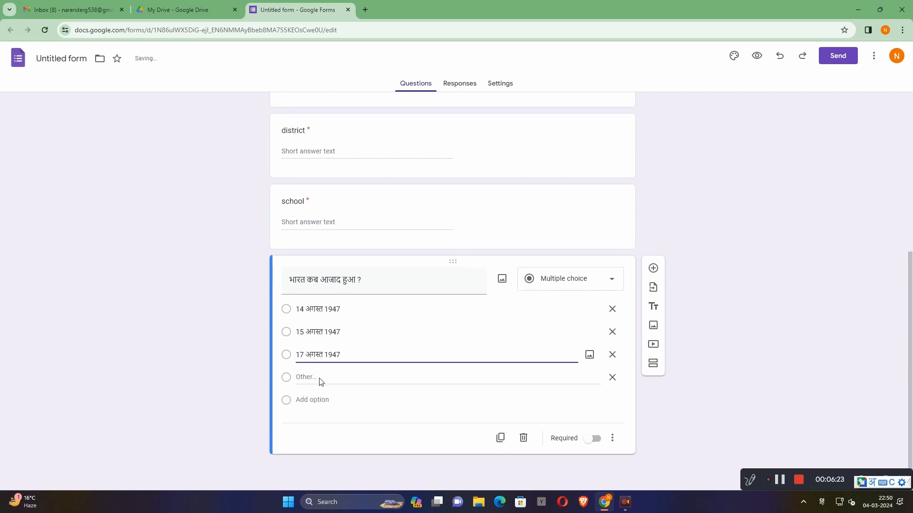
click(314, 400)
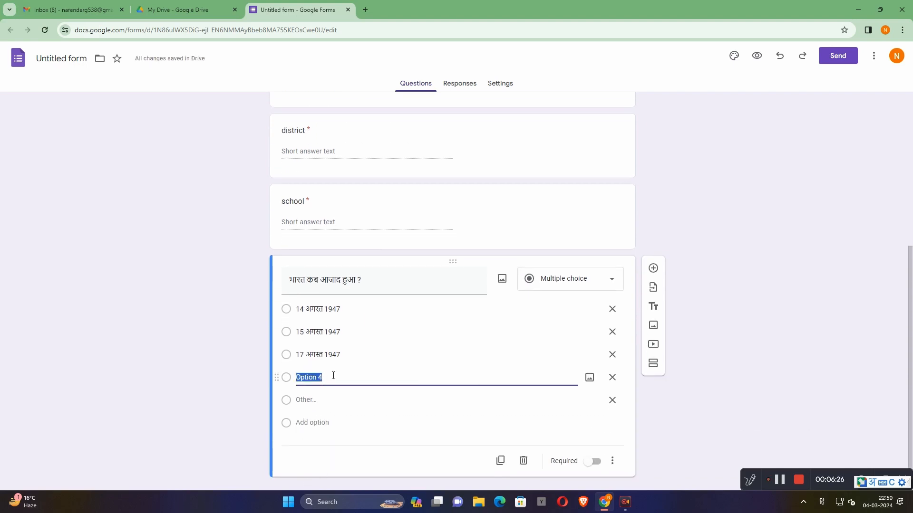
text(13)
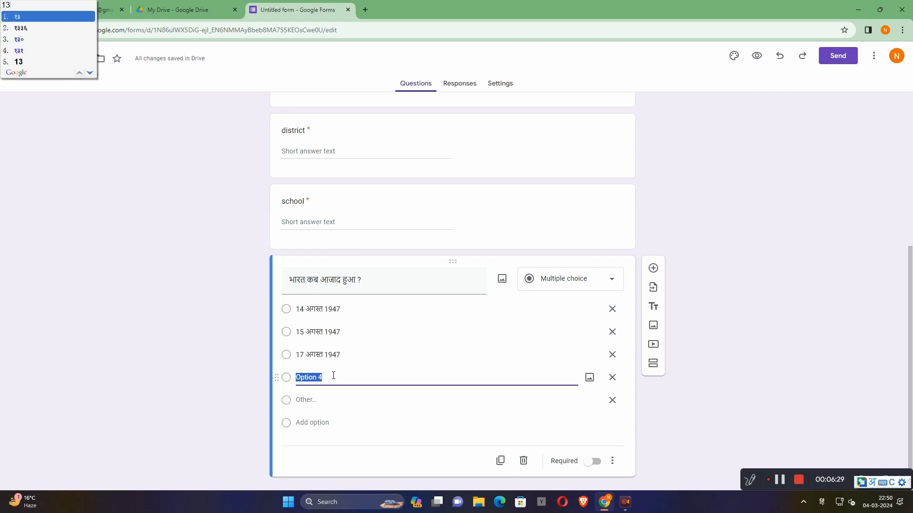
key(Down)
key(Down)
key(Down)
key(Down)
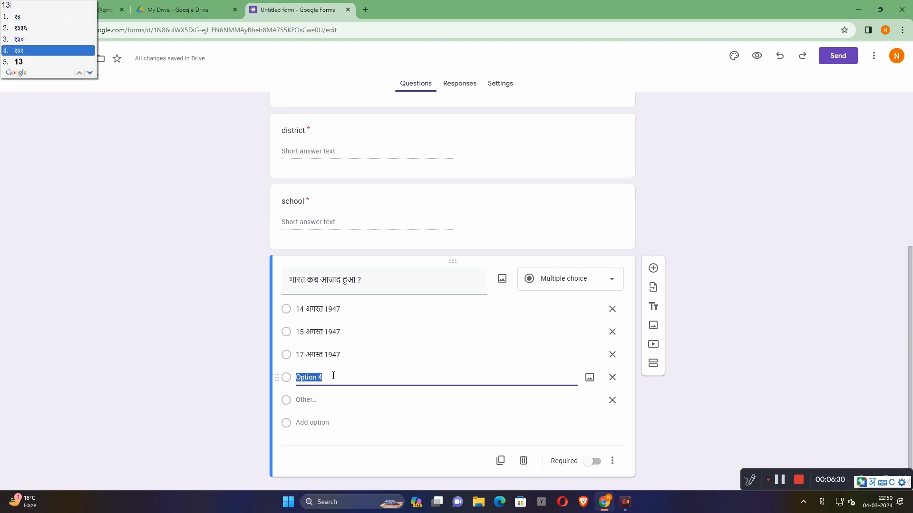
key(space)
text(ap)
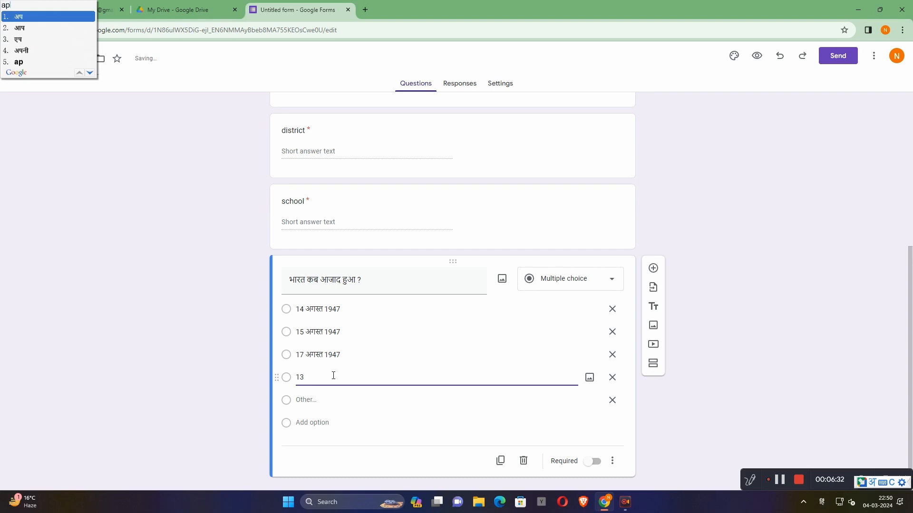
text(ril)
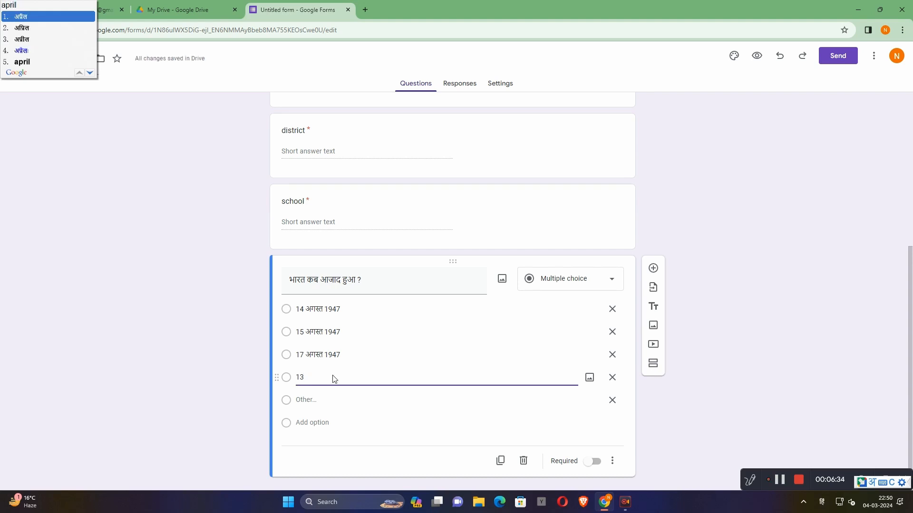
key(Return)
- Append the year 1919 in Western digits to the fourth option, after "13 अप्रैल"
text(19)
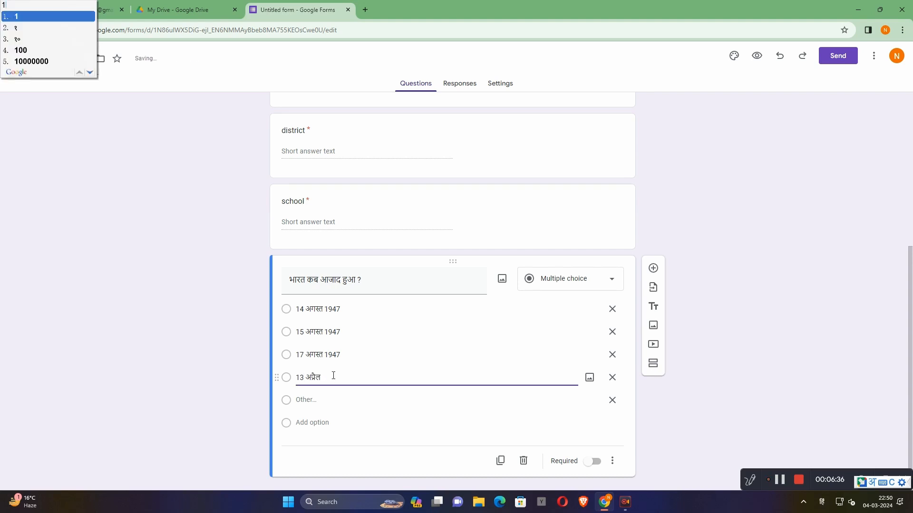
text(1)
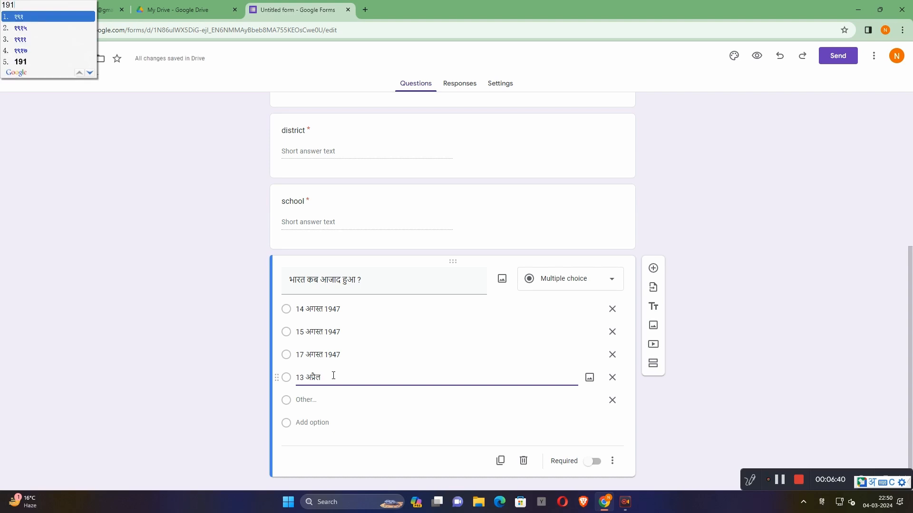
key(Down)
key(Down)
key(Down)
key(Down)
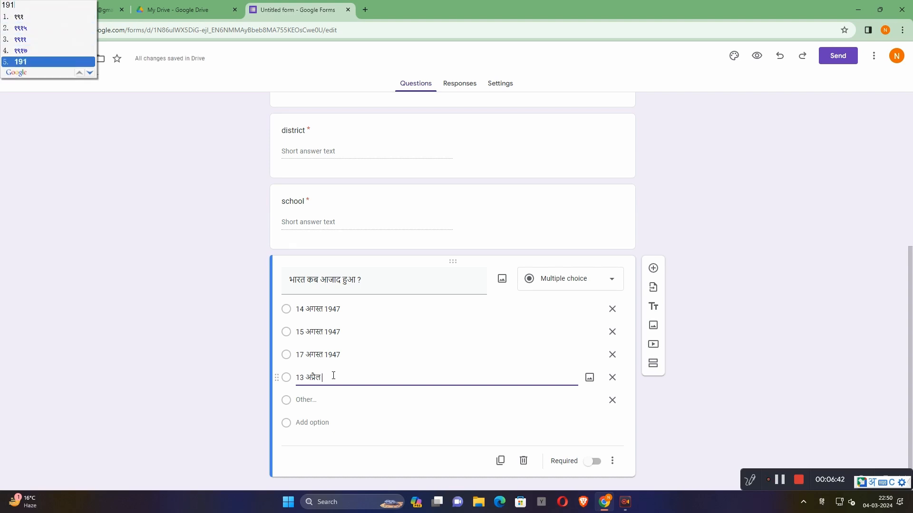
key(Return)
text(91)
key(Return)
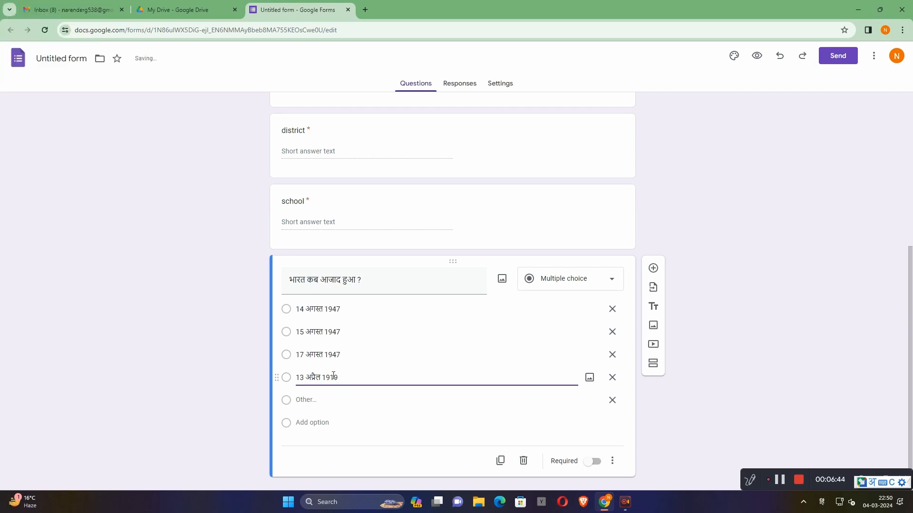
- Make the independence question required and remove its "Other" choice
click(593, 462)
click(612, 400)
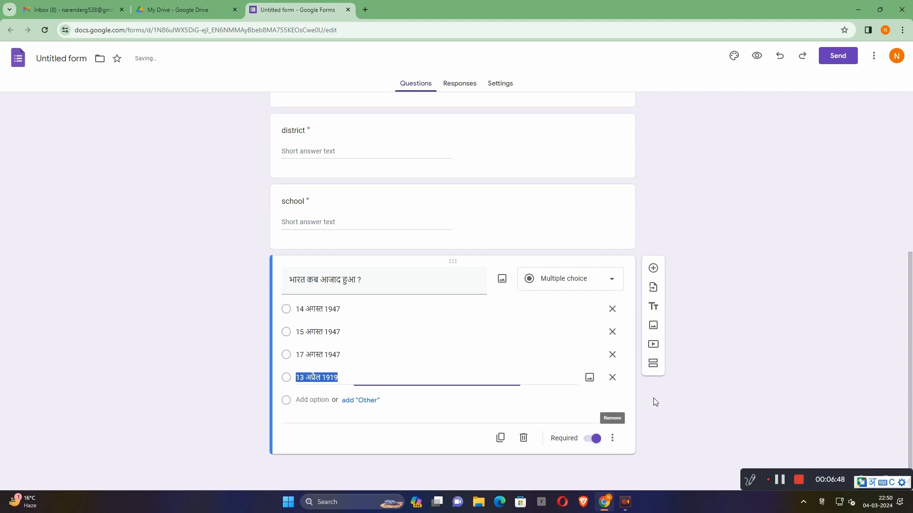
click(671, 402)
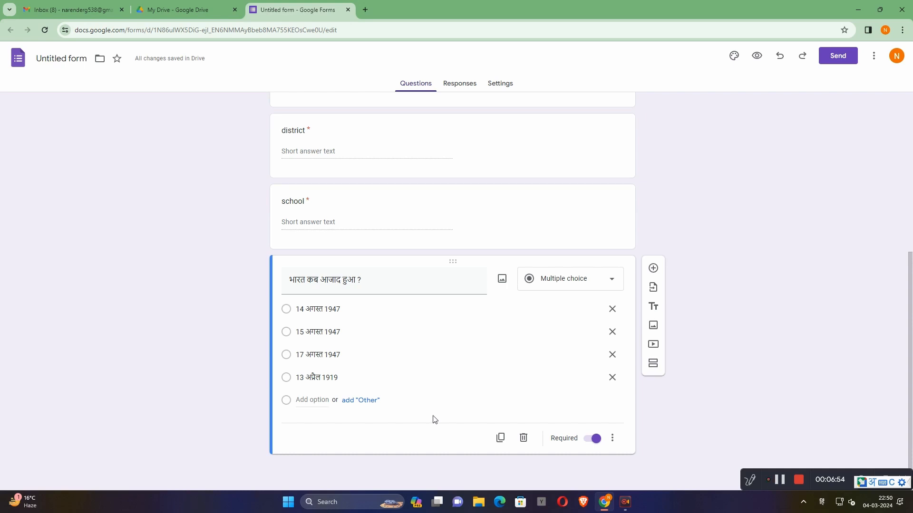
- Add a new multiple-choice question below the independence question and begin its text with "जापान के किस सहर"
click(653, 269)
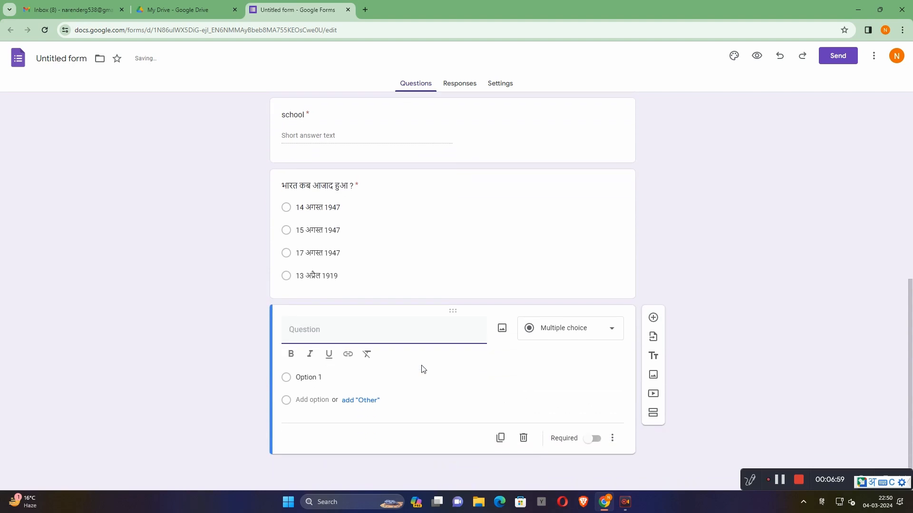
text(जापान)
text(ke)
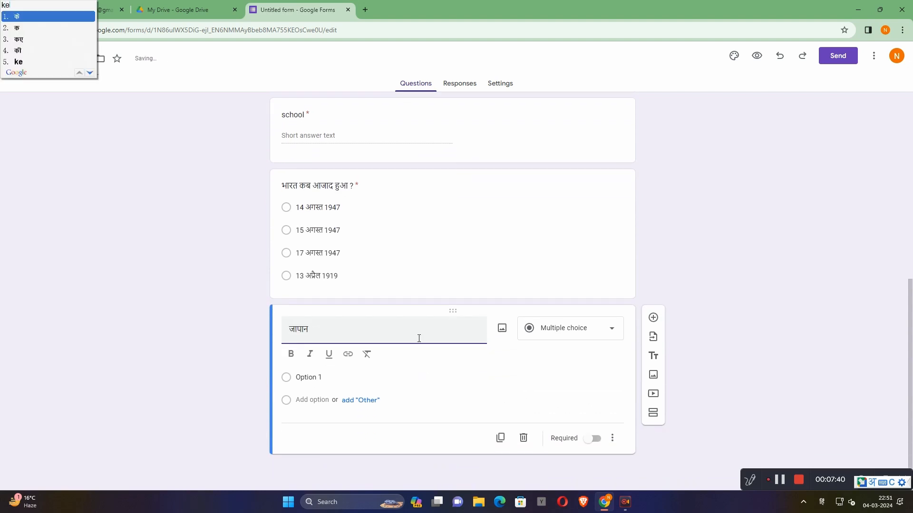
key(Return)
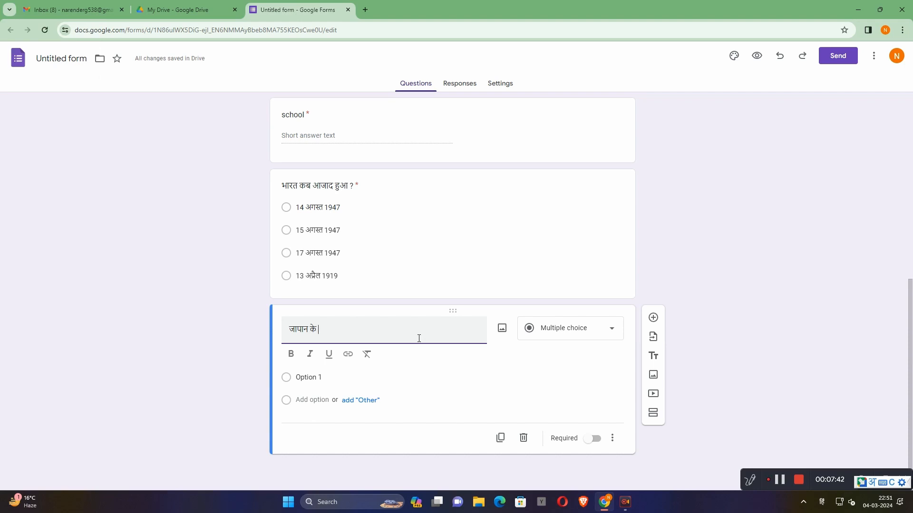
text(kis)
key(Return)
text(saha)
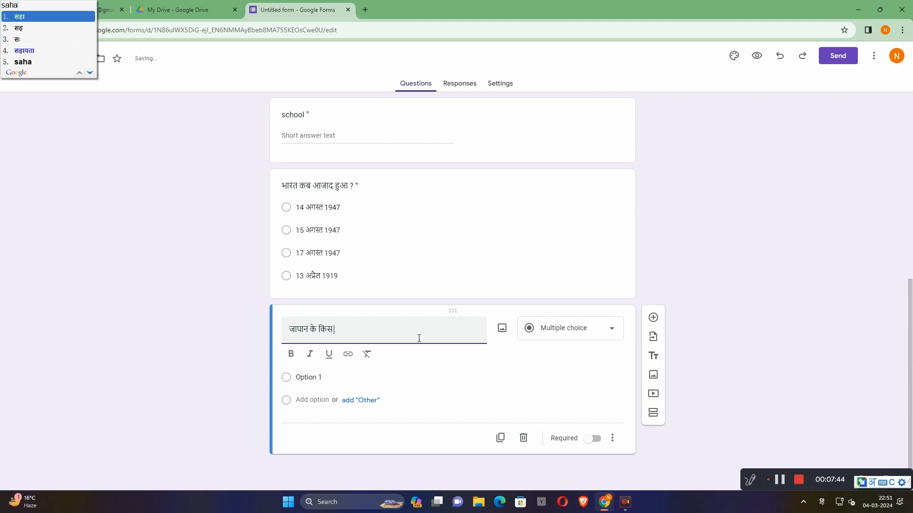
text(r)
key(Return)
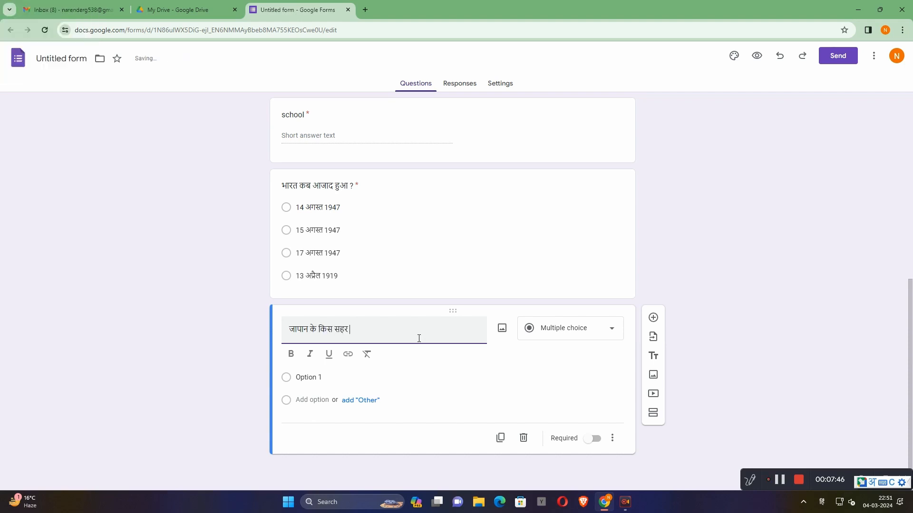
- Replace the last word of the new question with "शहर" and complete the text as "जापान के किस शहर में परमाणु बूम गिराया ?"
key(BackSpace)
key(BackSpace)
key(BackSpace)
text(sha)
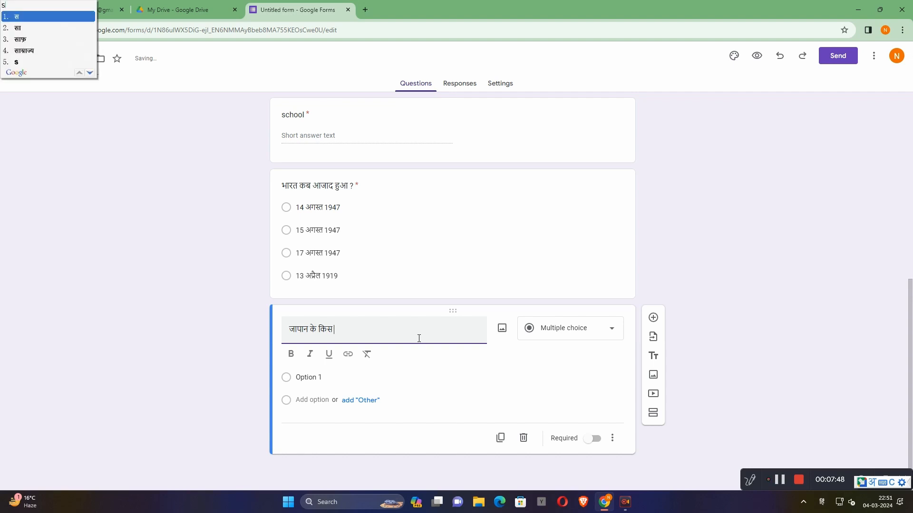
text(gira)
text(ya)
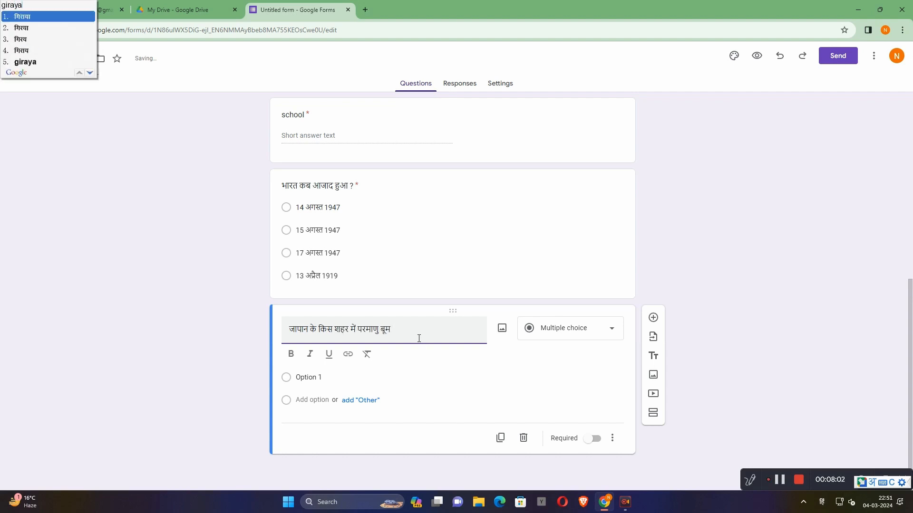
key(space)
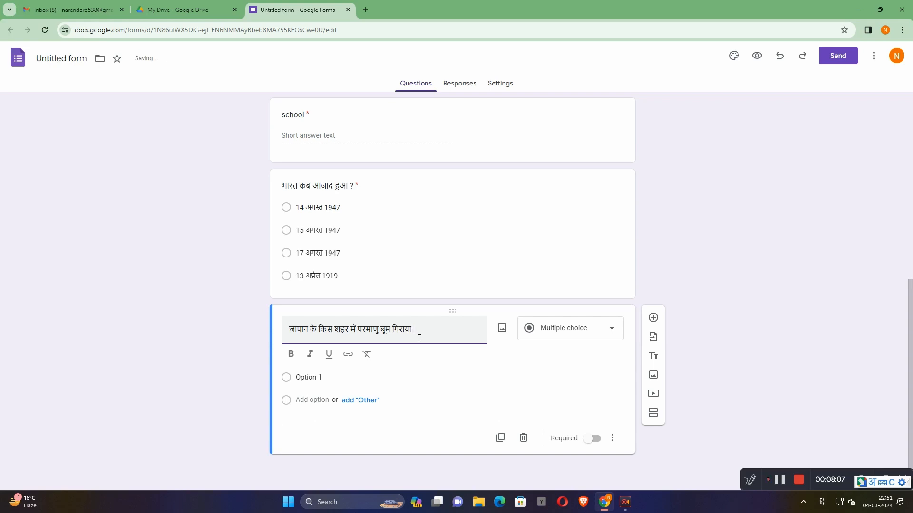
text(?)
- Replace the text of the Japan question's first option with "हेरोशिमा"
click(329, 380)
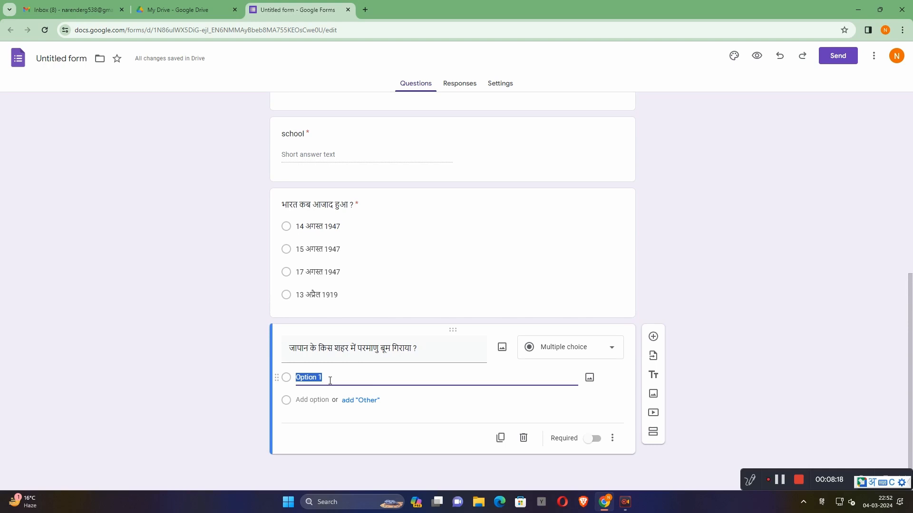
text(herosh)
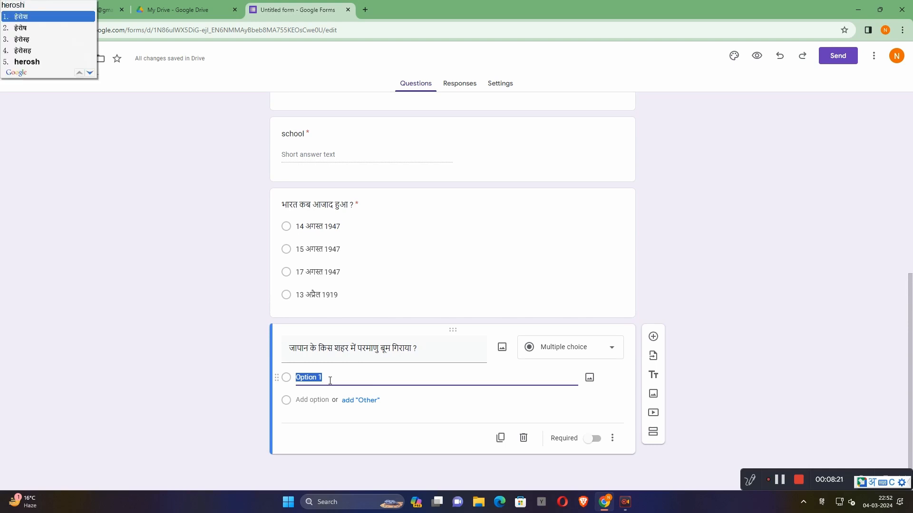
text(ima)
key(Return)
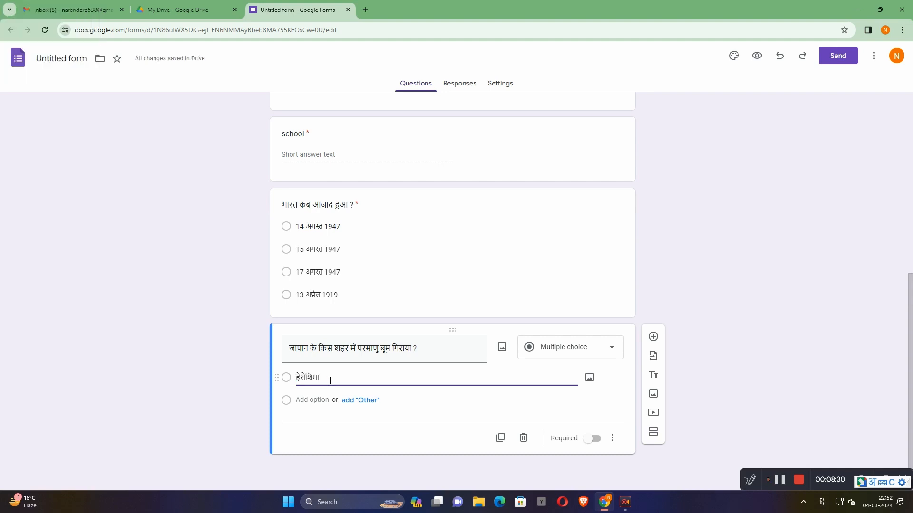
- Add an "Other" choice to the Japan question and a second option reading "थाई"
click(356, 402)
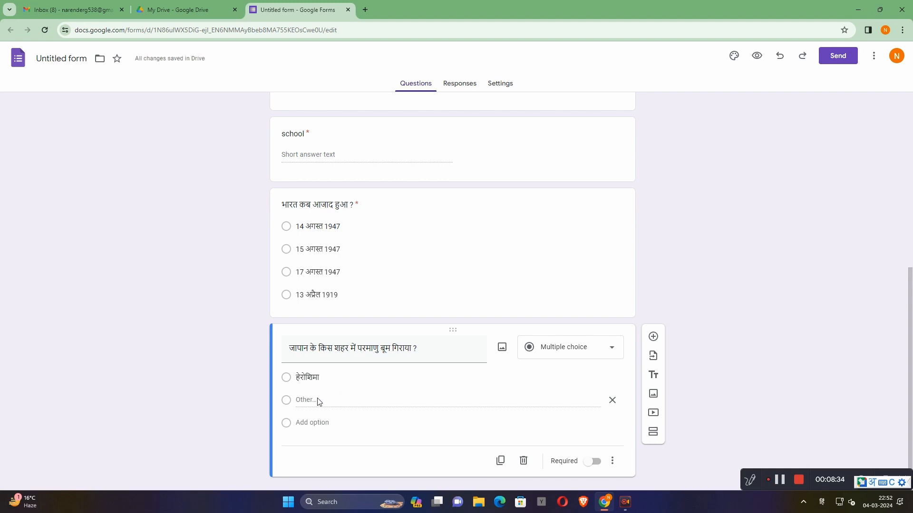
text(thai)
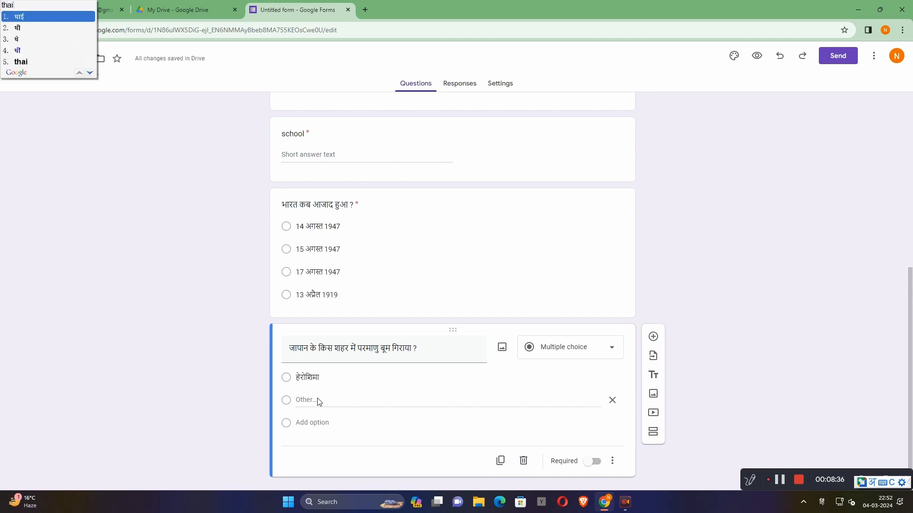
key(space)
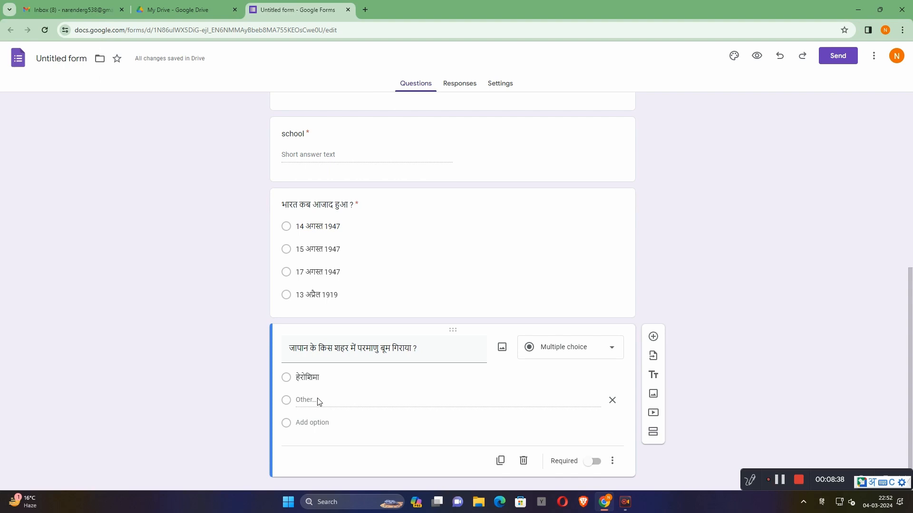
click(314, 427)
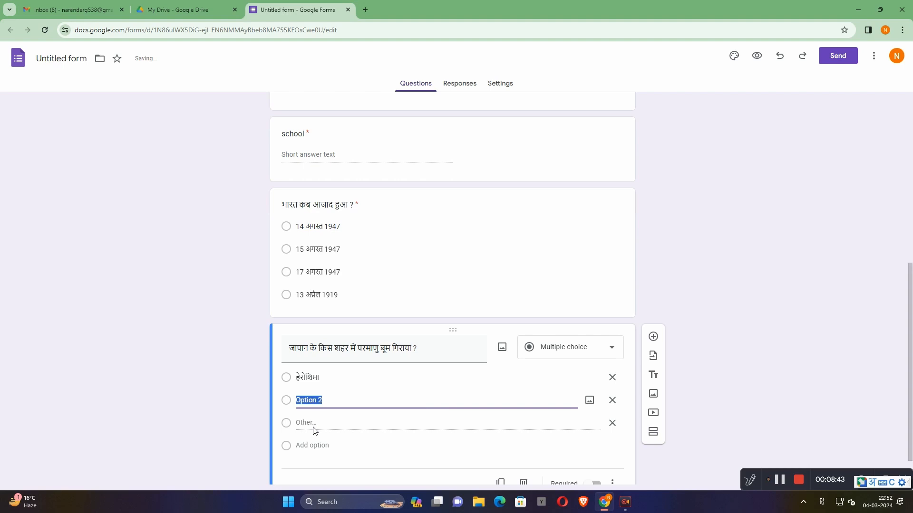
text(thai)
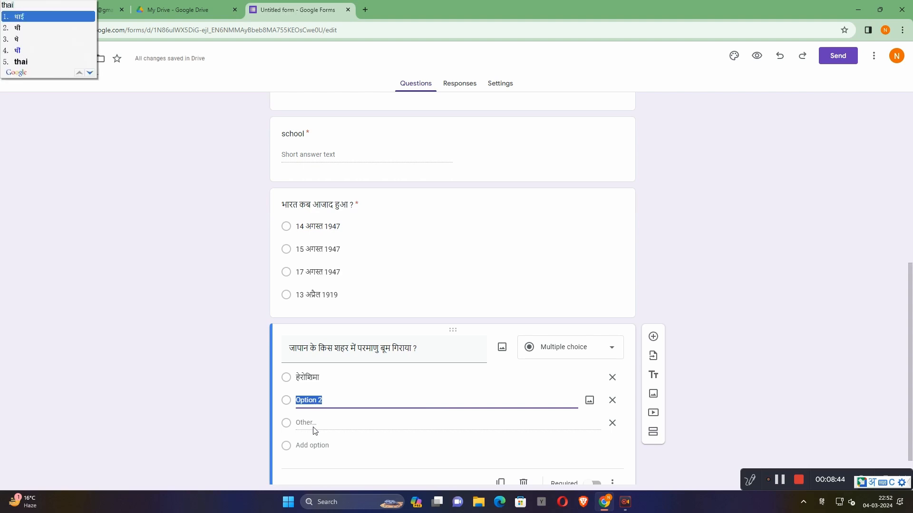
key(space)
- Add two more options to the Japan question, entering "टोकियो" as the fourth
click(314, 446)
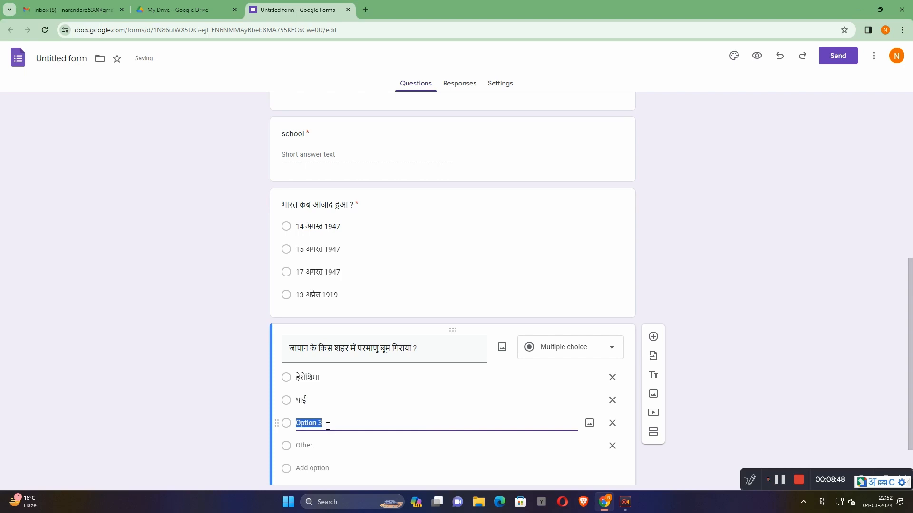
click(315, 447)
click(316, 467)
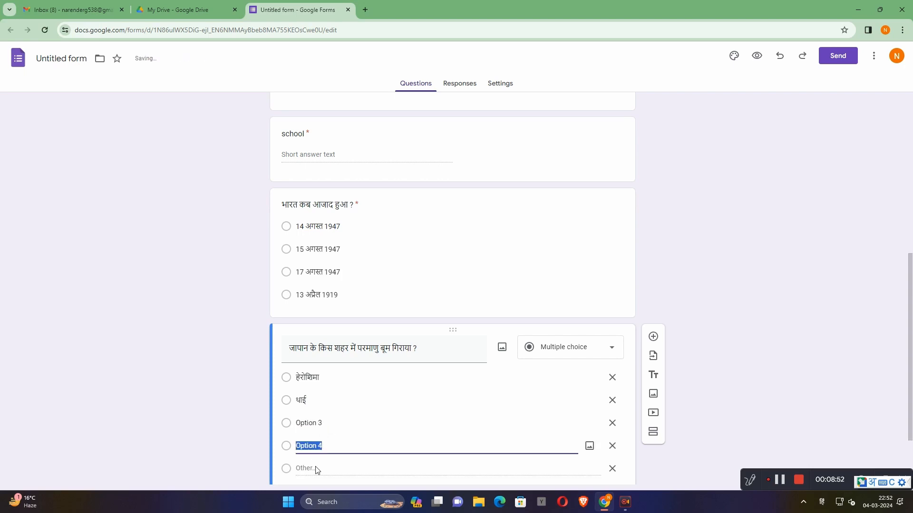
text(toy)
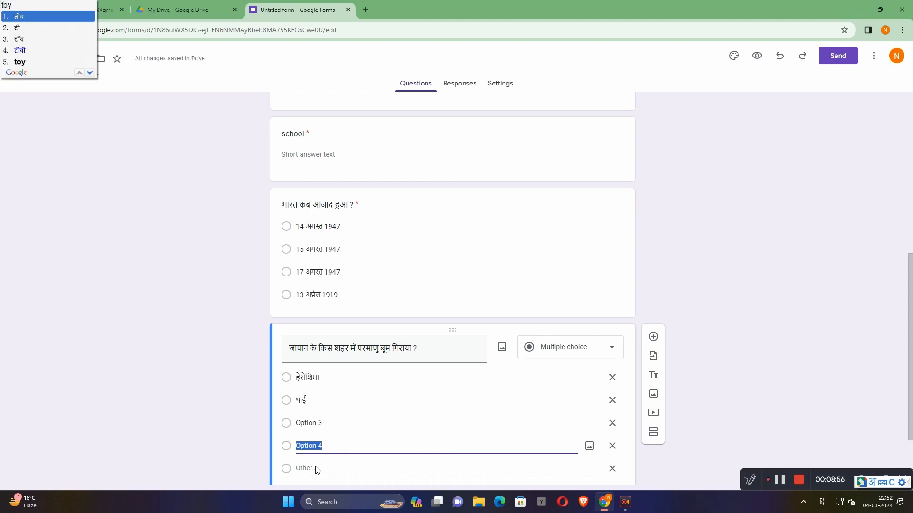
key(BackSpace)
text(ki)
- Replace the text of the Japan question's third option with "फ़िनलैंड"
click(322, 423)
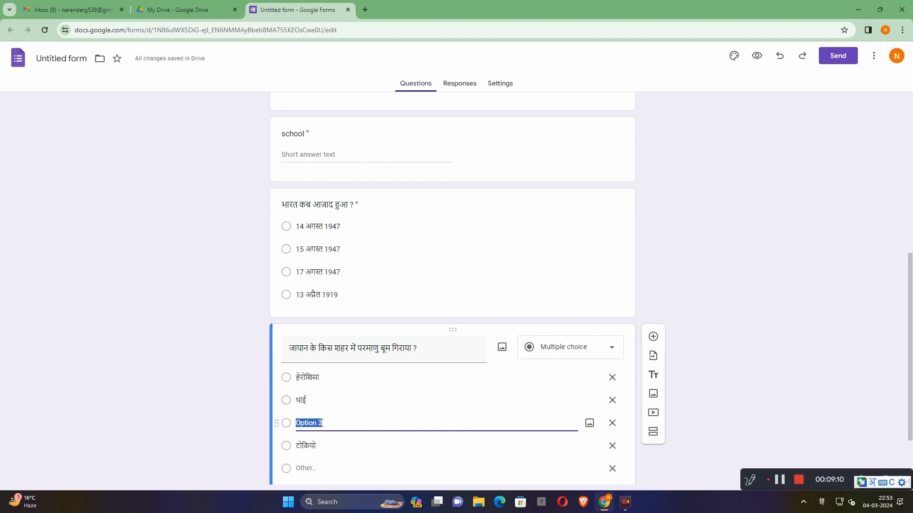
text(fi)
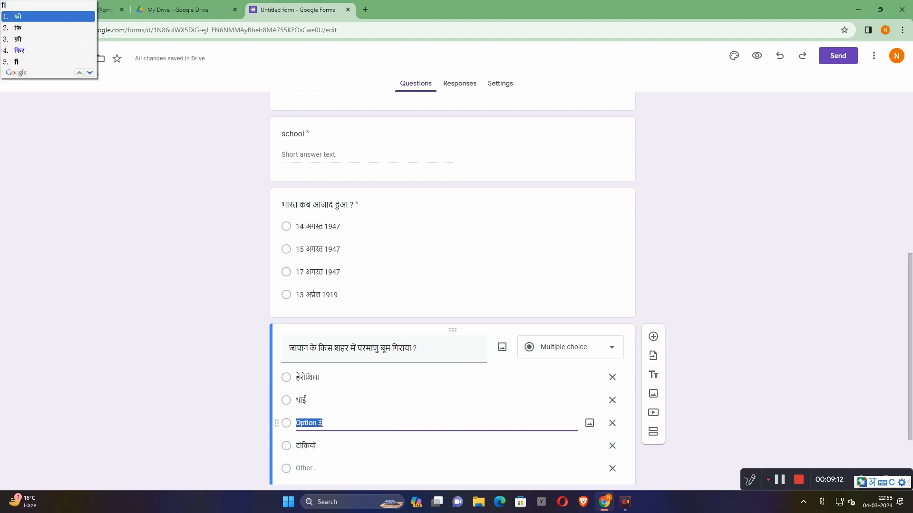
text(nland)
key(space)
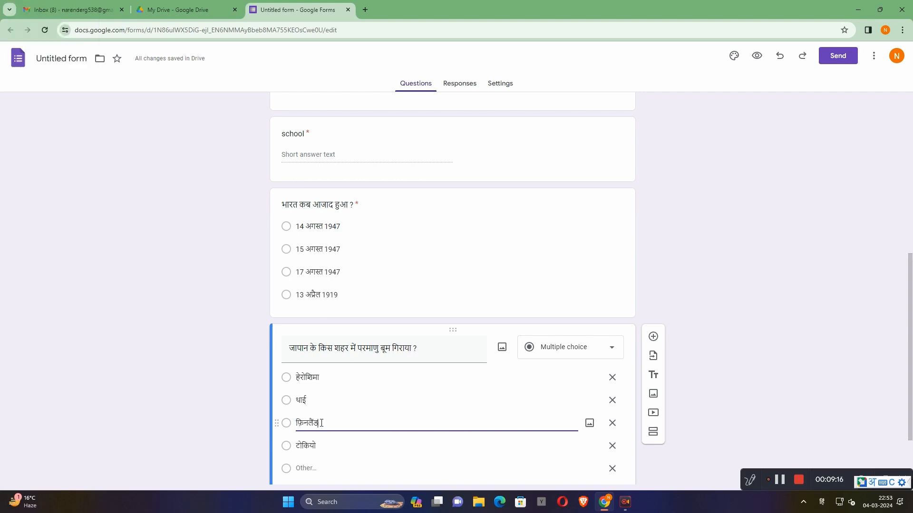
- Remove the "Other" choice from the Japan question and make the question required
scroll(774, 383, down, 2)
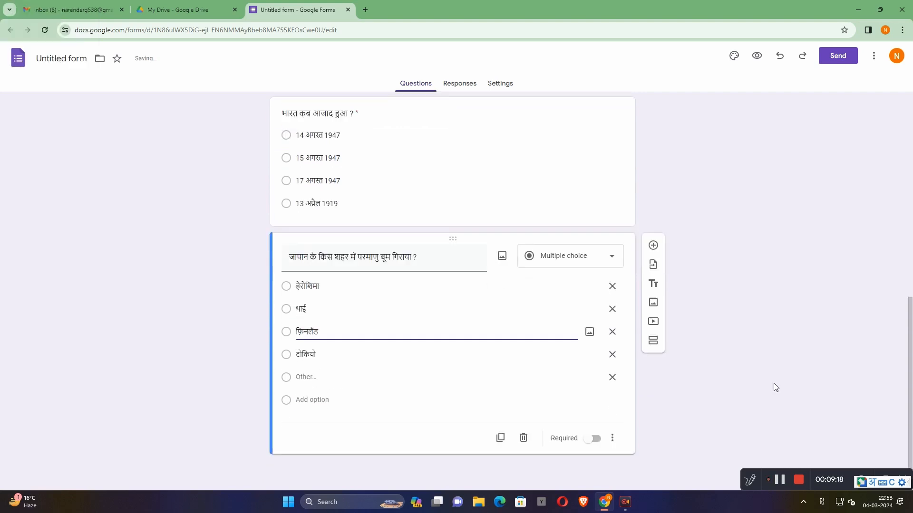
click(613, 377)
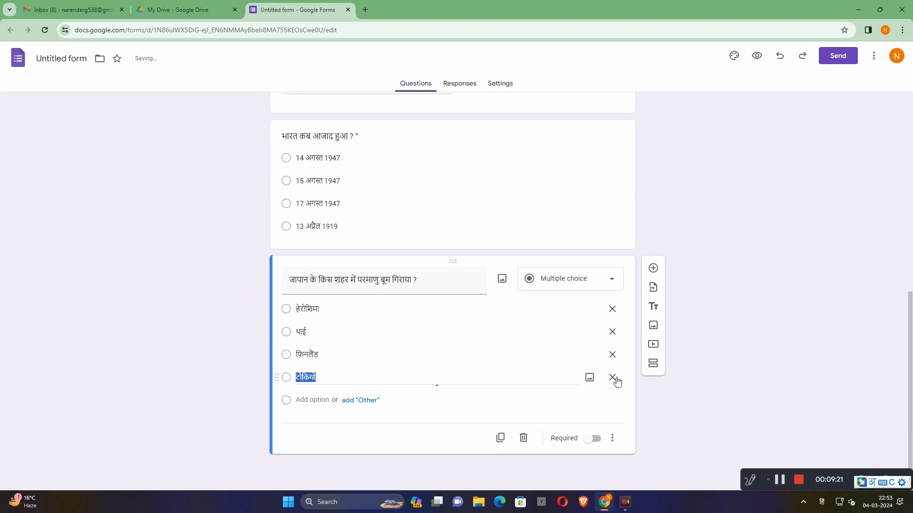
click(592, 438)
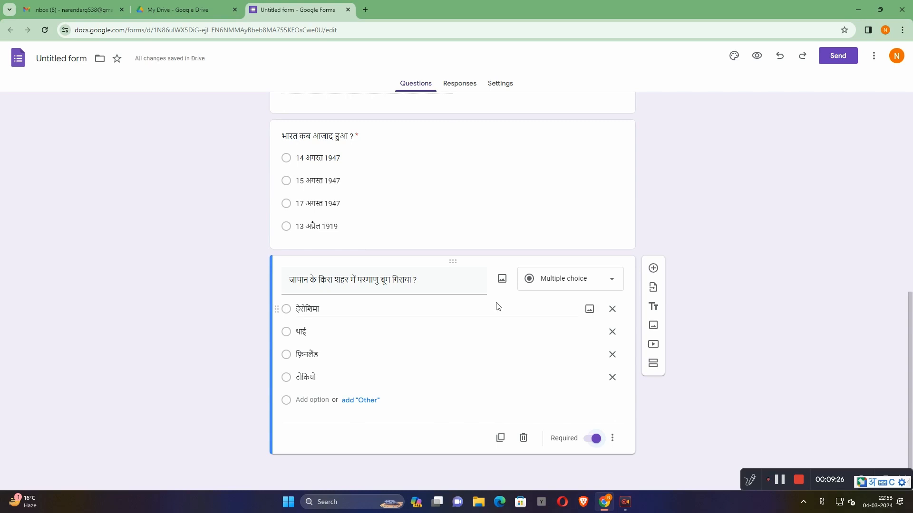
- Turn the form into a quiz and set the default question point value to 1
click(463, 91)
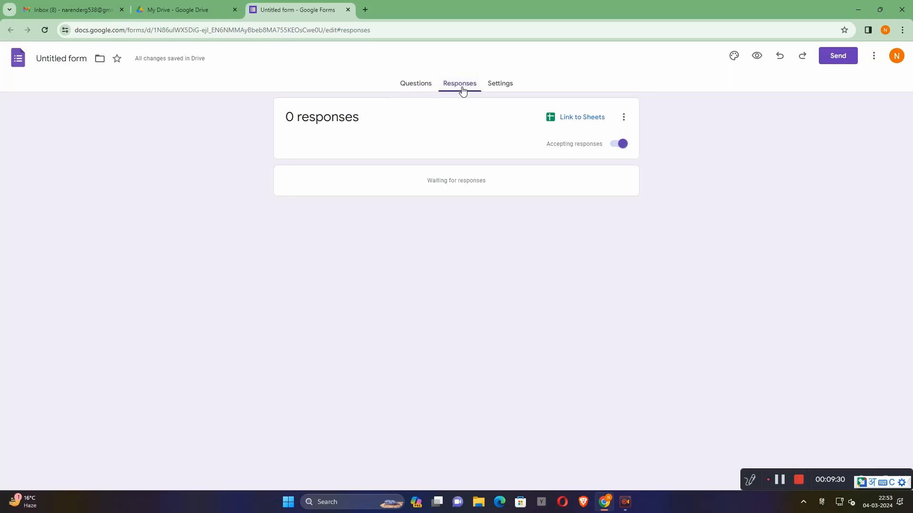
click(503, 88)
click(603, 160)
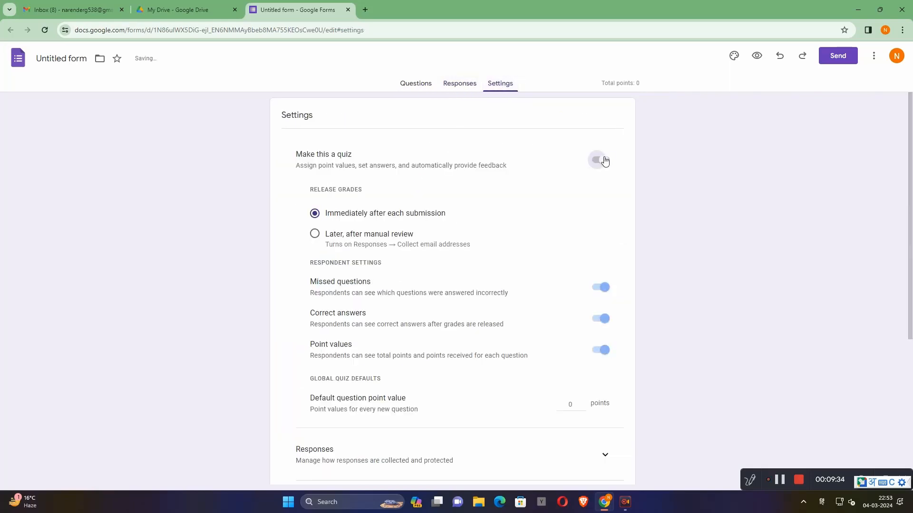
scroll(434, 180, down, 5)
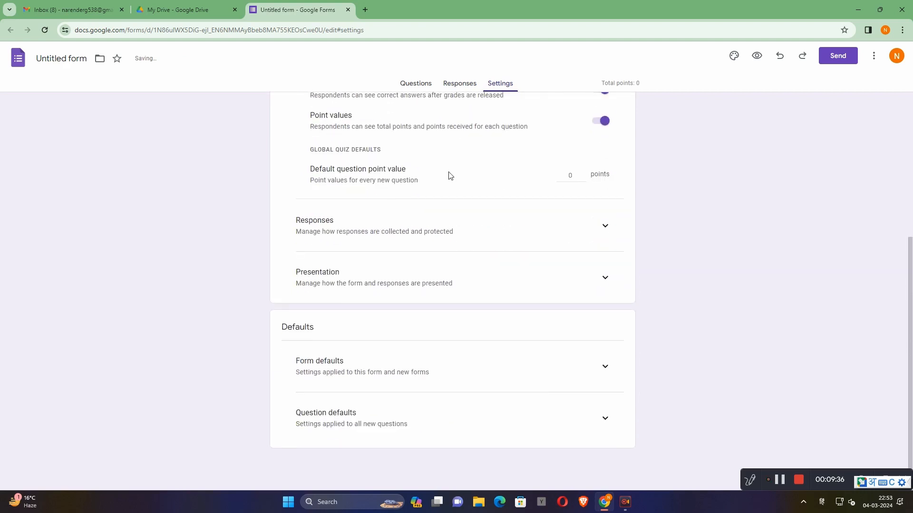
click(584, 174)
- Examine the form's settings for collecting responses and for presentation
click(605, 227)
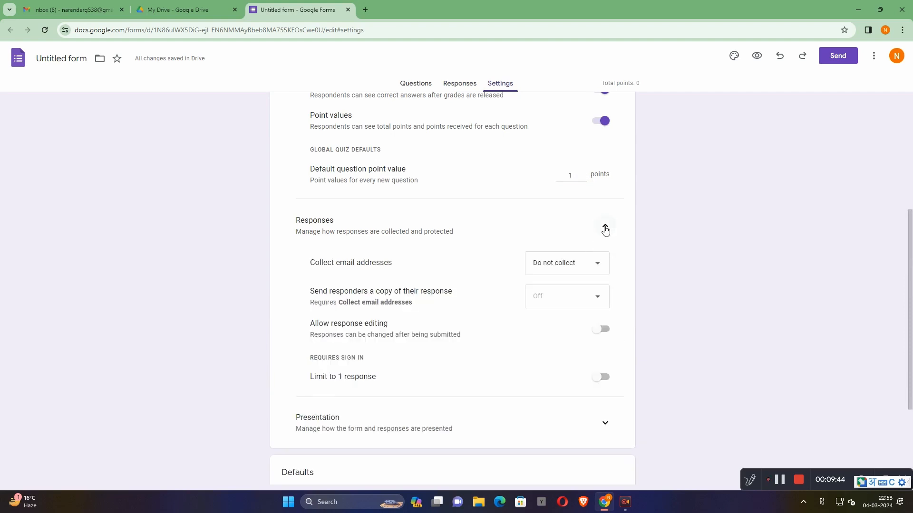
click(604, 228)
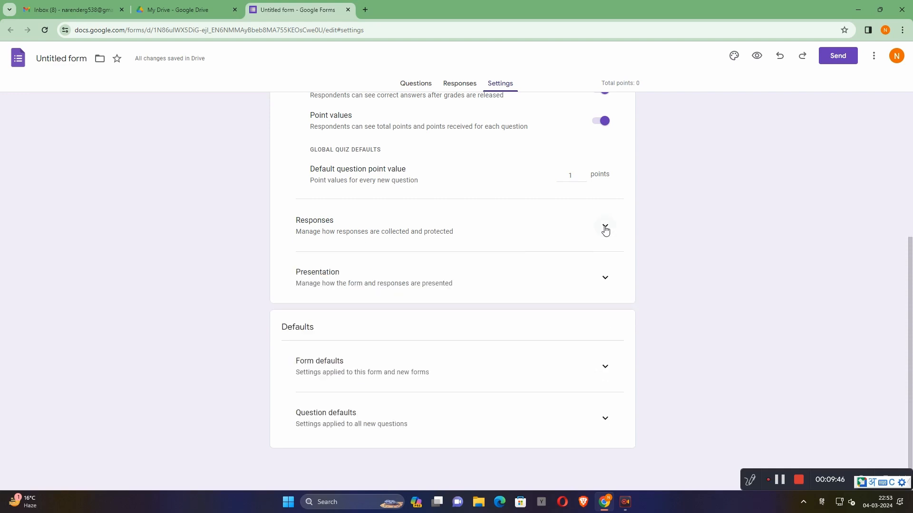
click(605, 229)
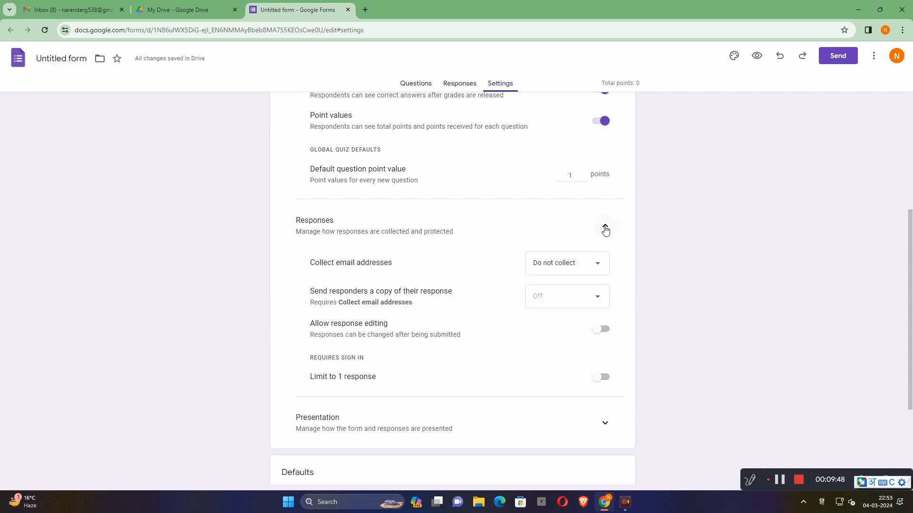
click(605, 229)
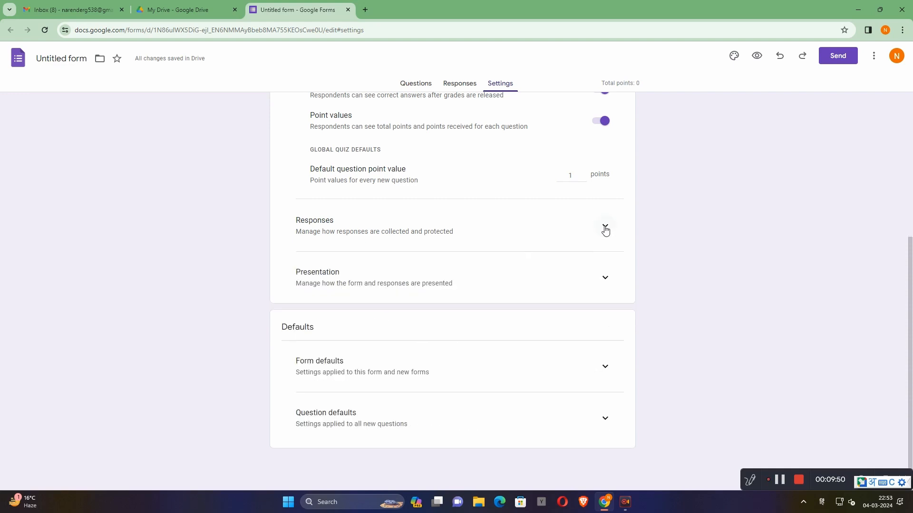
click(605, 282)
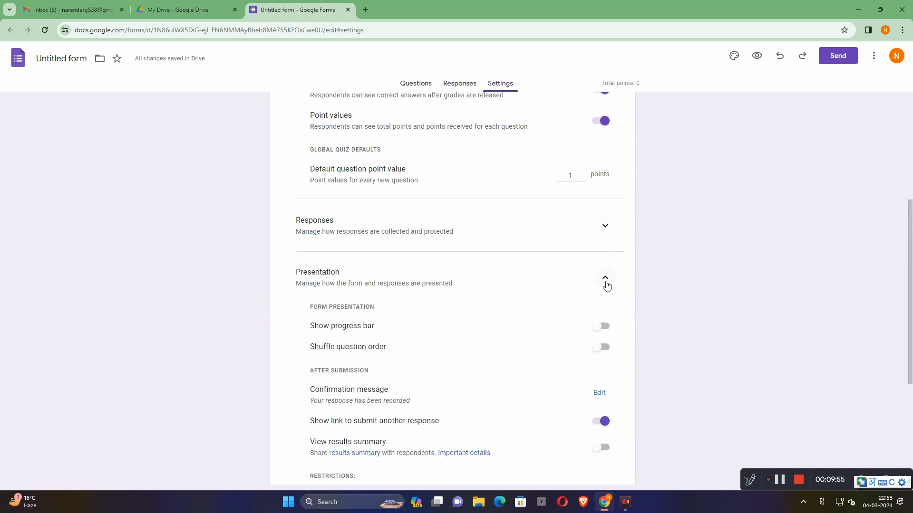
click(605, 281)
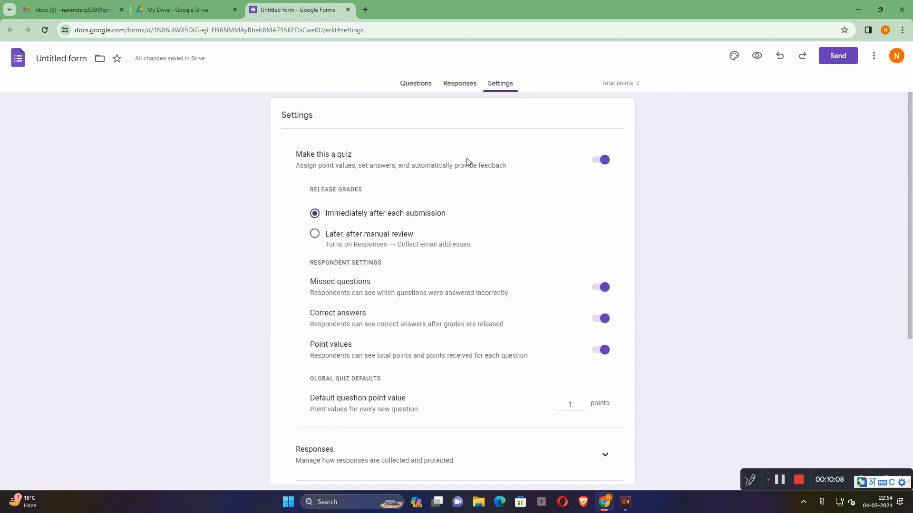
- Link the form's responses to a new spreadsheet named "Untitled form (quizResponses)"
click(458, 88)
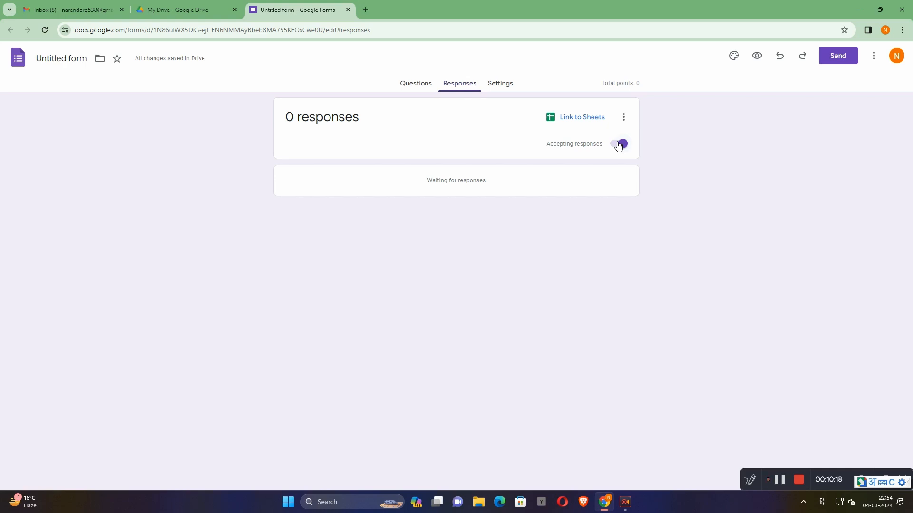
click(593, 119)
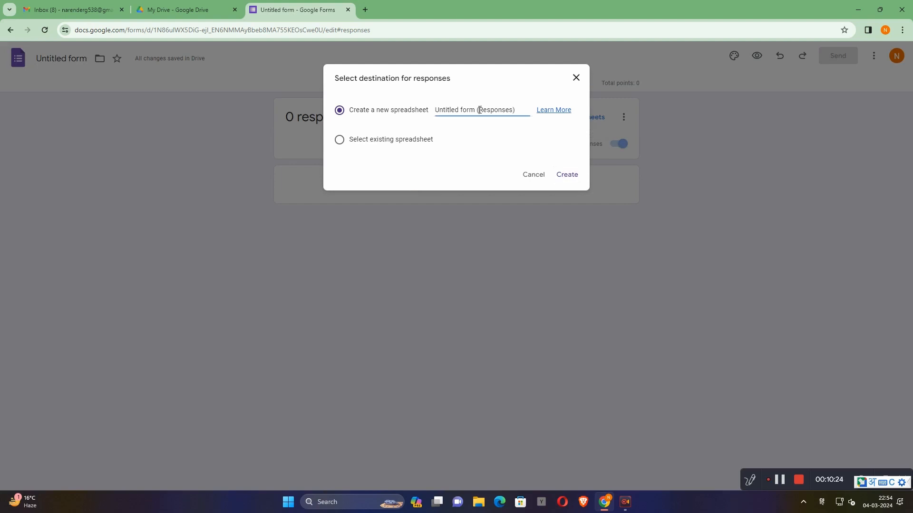
text(quiz)
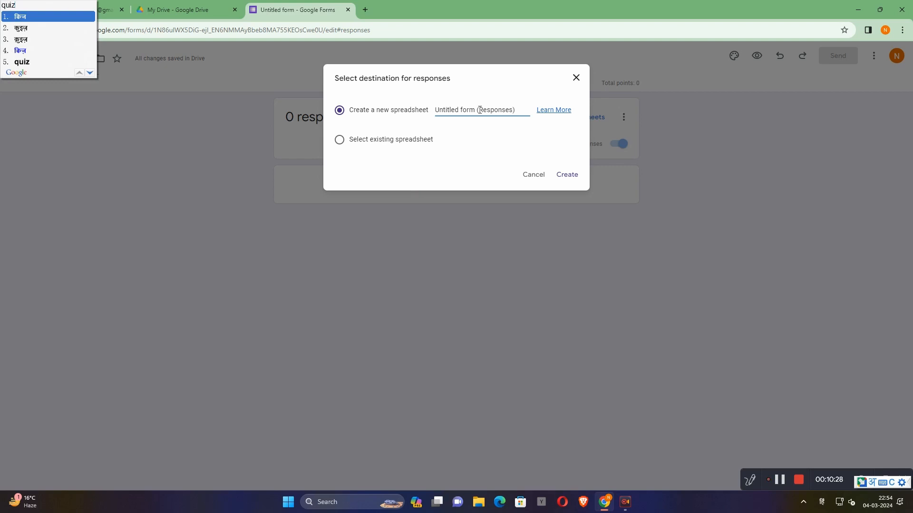
key(Down)
key(Down)
key(Down)
key(Down)
key(Return)
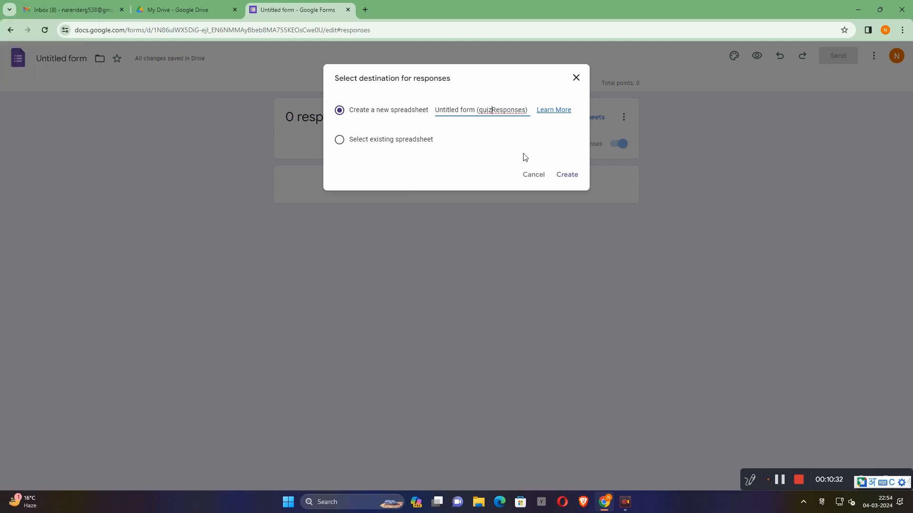
click(568, 176)
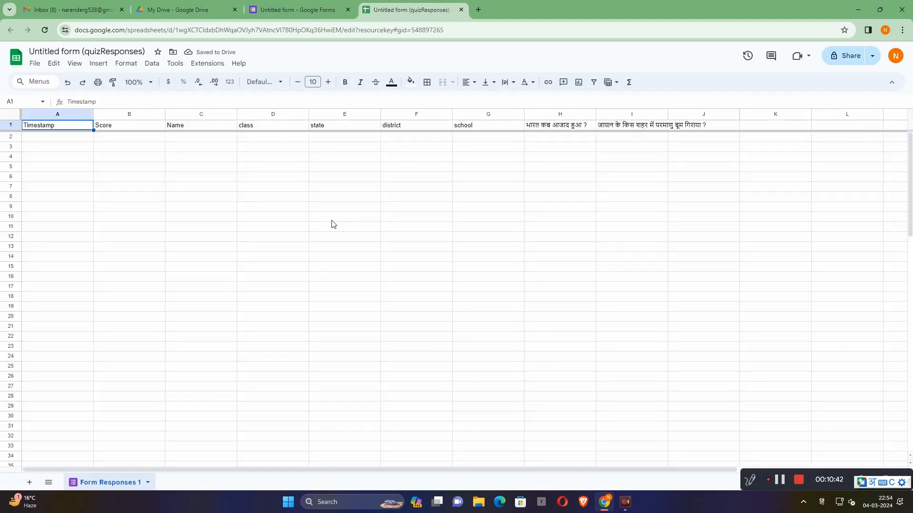
- Return to the form's questions and mark "हेरोशिमा" as the correct answer to the Japan question
click(321, 12)
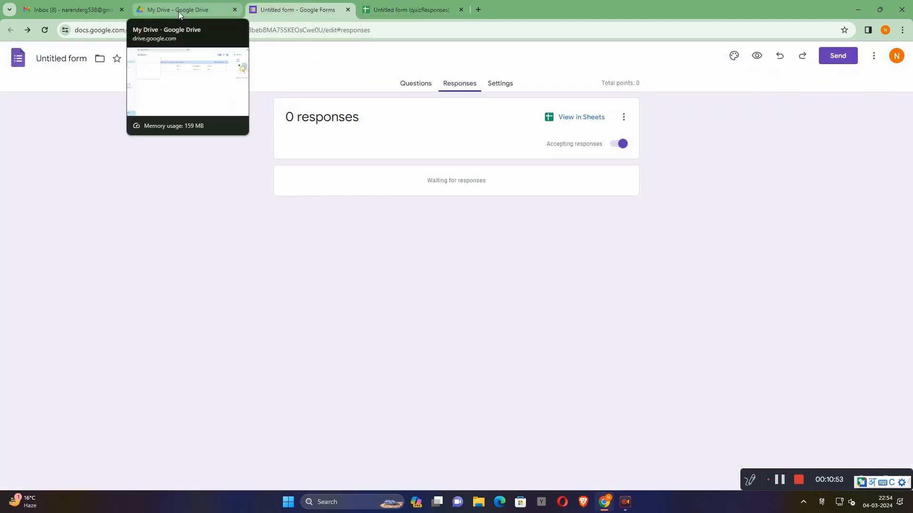
click(415, 83)
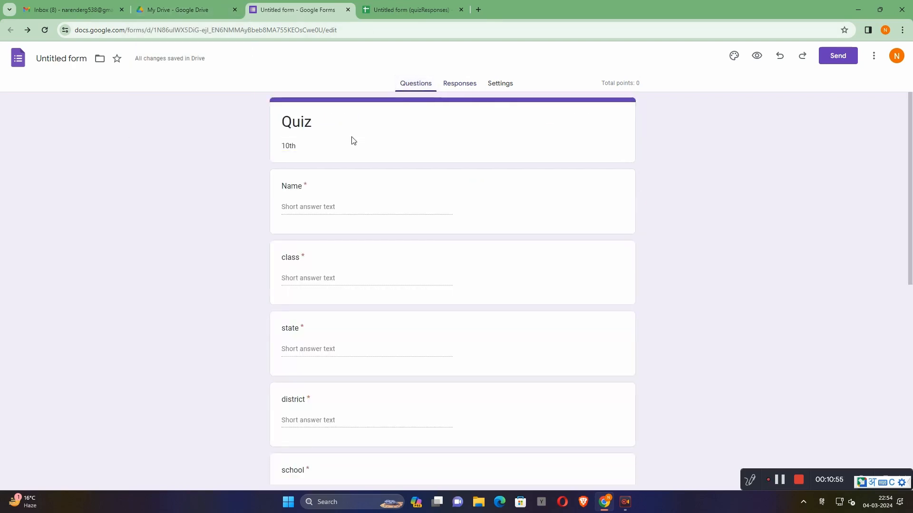
scroll(353, 141, down, 9)
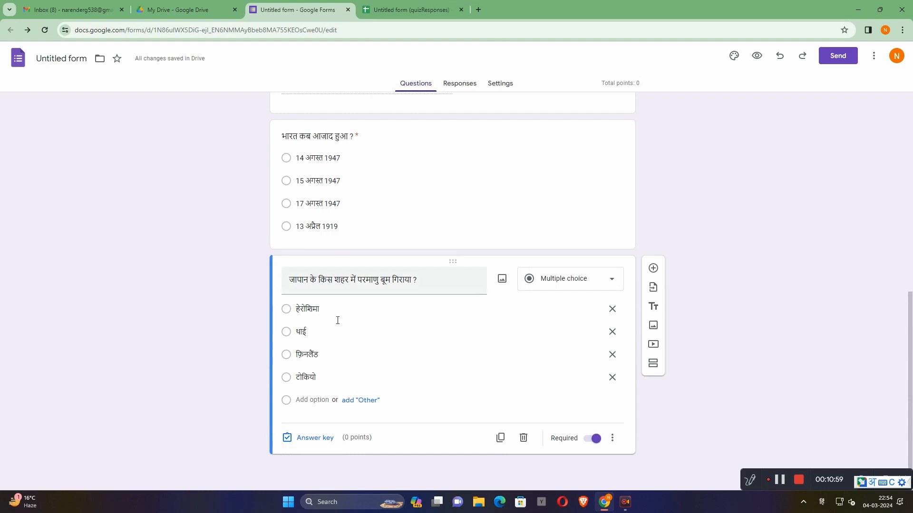
click(312, 437)
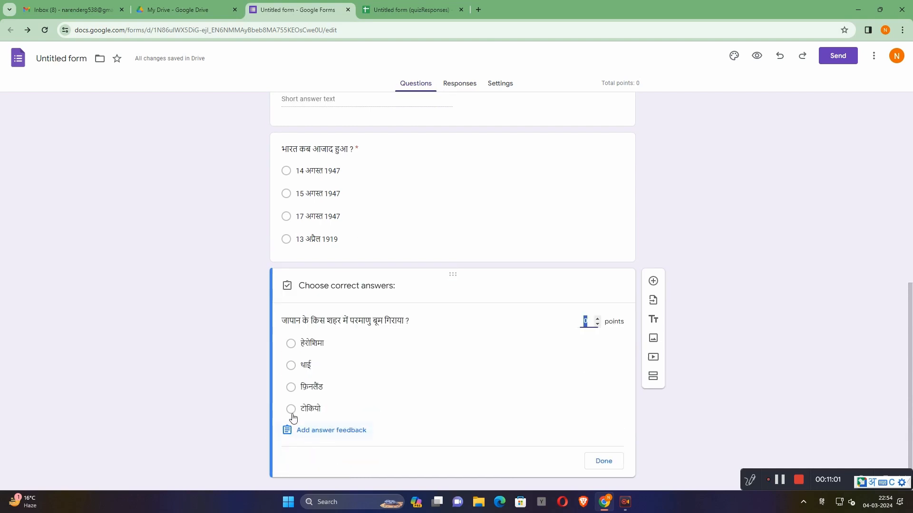
click(290, 343)
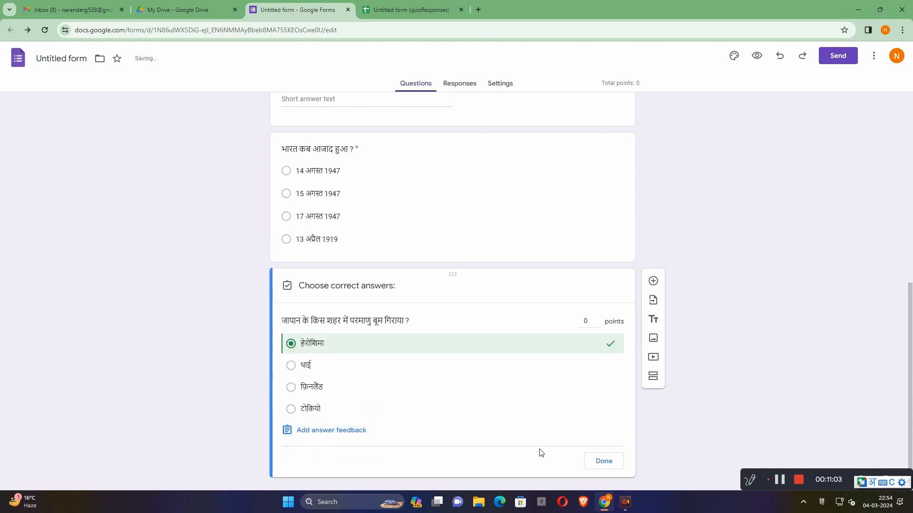
click(589, 462)
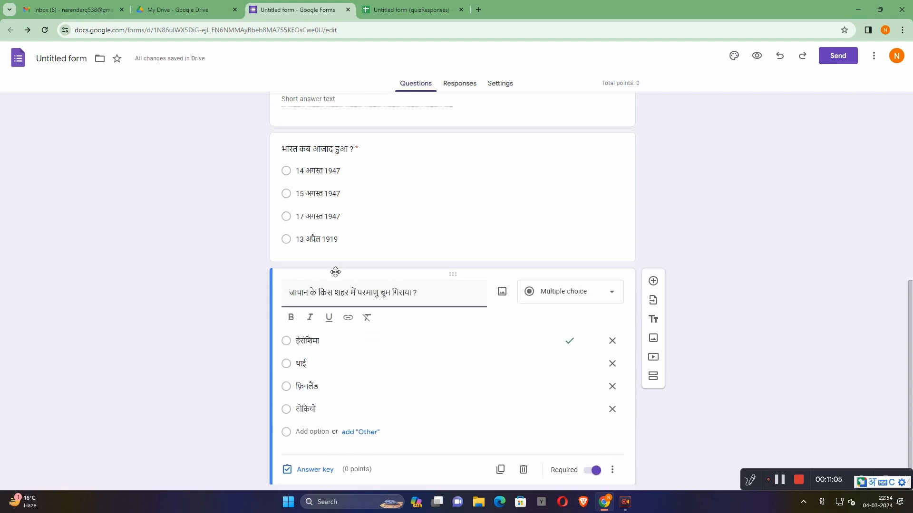
- Mark "15 अगस्त 1947" as the correct answer to the question "भारत कब आजाद हुआ ?" in its answer key
click(286, 195)
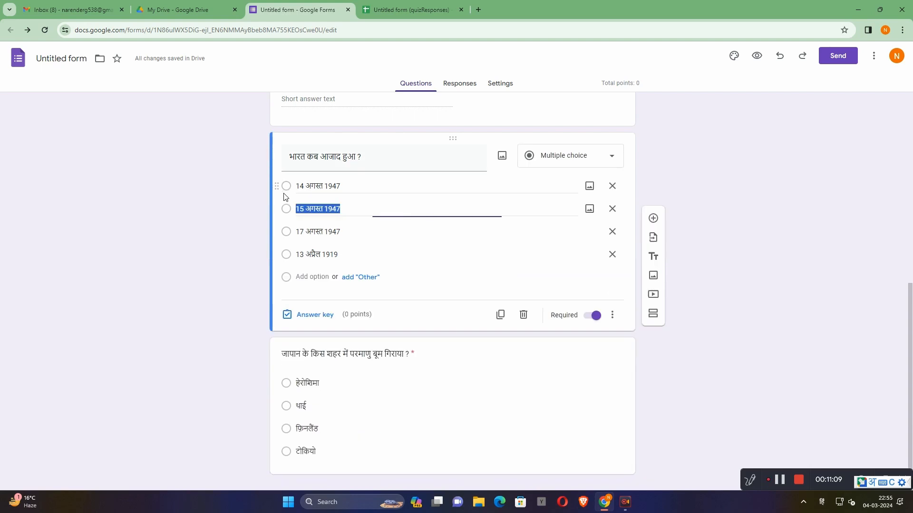
click(299, 316)
click(291, 231)
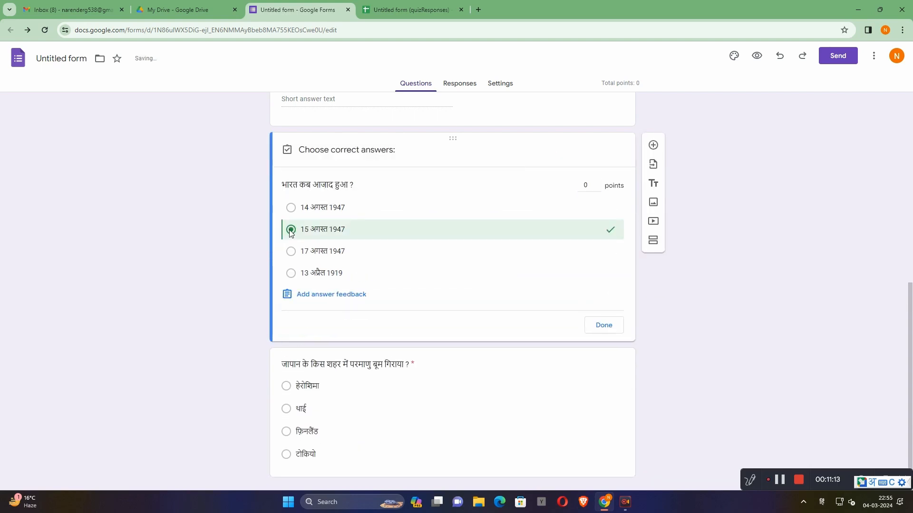
click(595, 324)
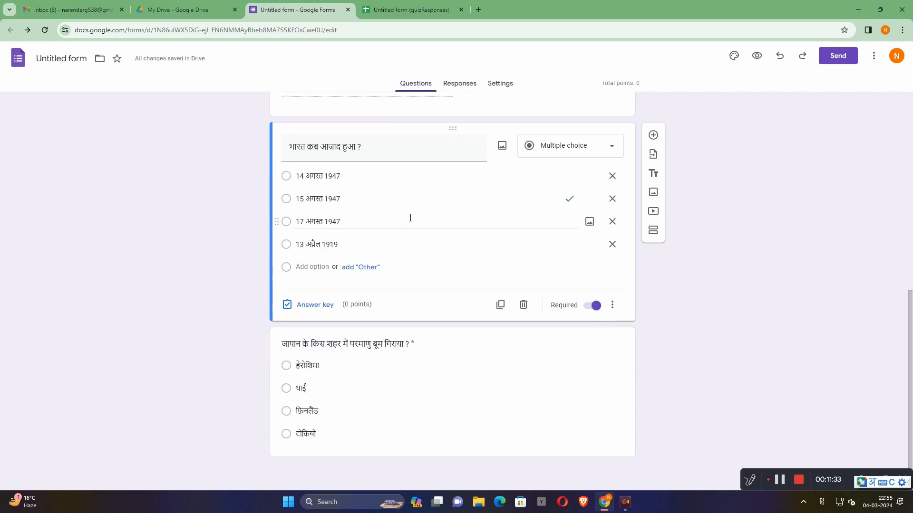
- Preview the quiz as a respondent, dismiss the autosave notice and enter the student's name
scroll(410, 217, up, 15)
click(757, 57)
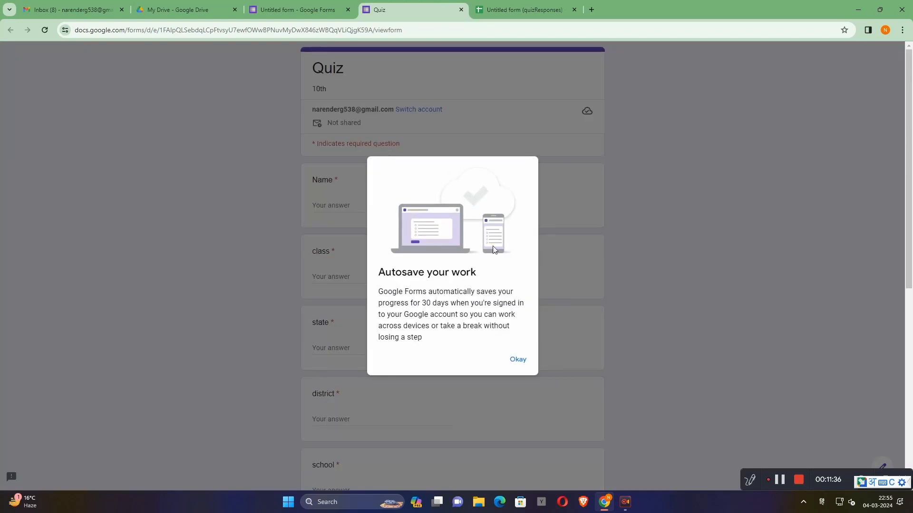
click(518, 359)
click(347, 204)
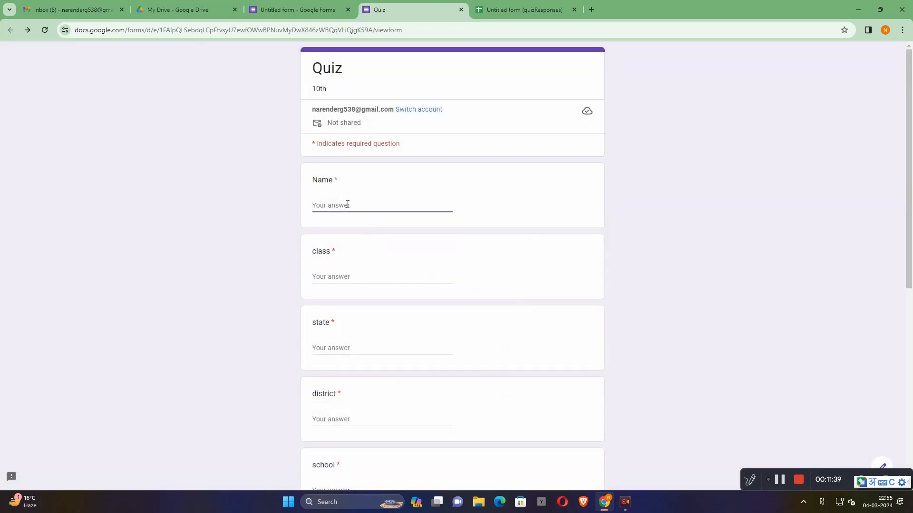
text(हीरा)
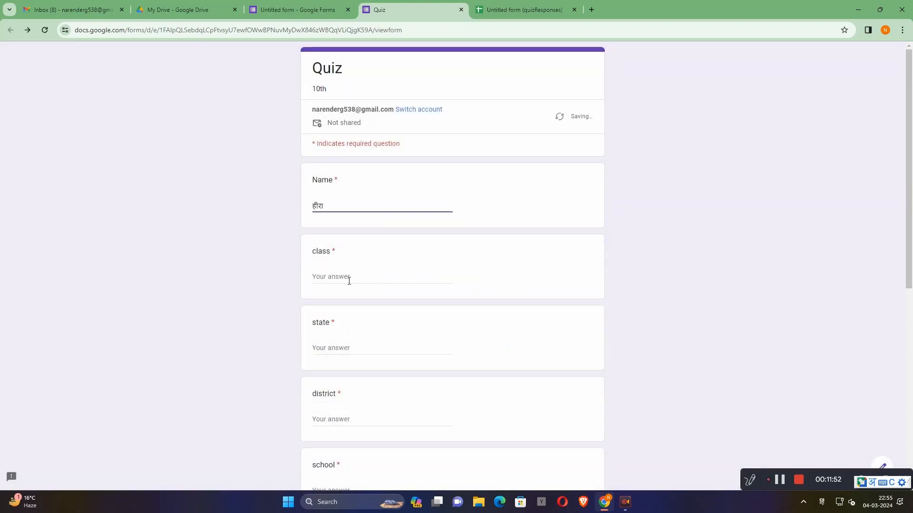
- Fill in the class answer as 10, written in Latin digits
click(349, 280)
text(10)
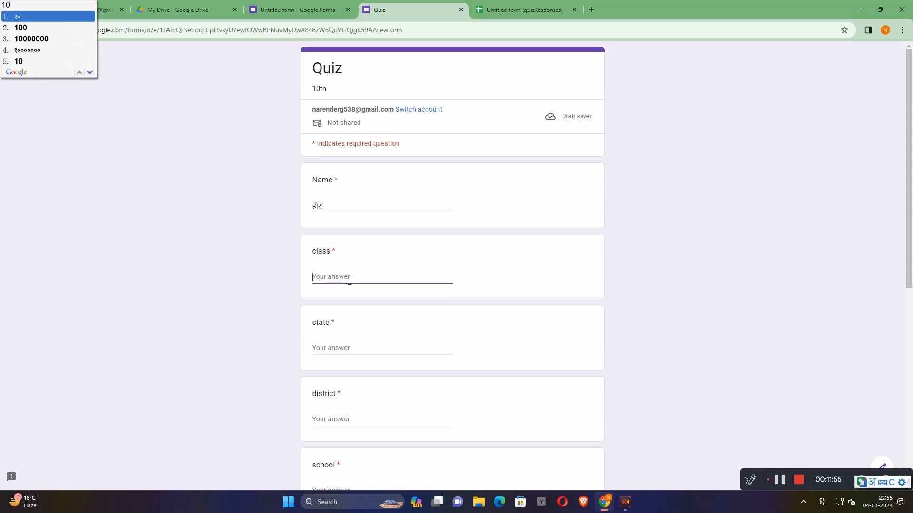
key(Down)
key(Down)
key(Down)
key(Down)
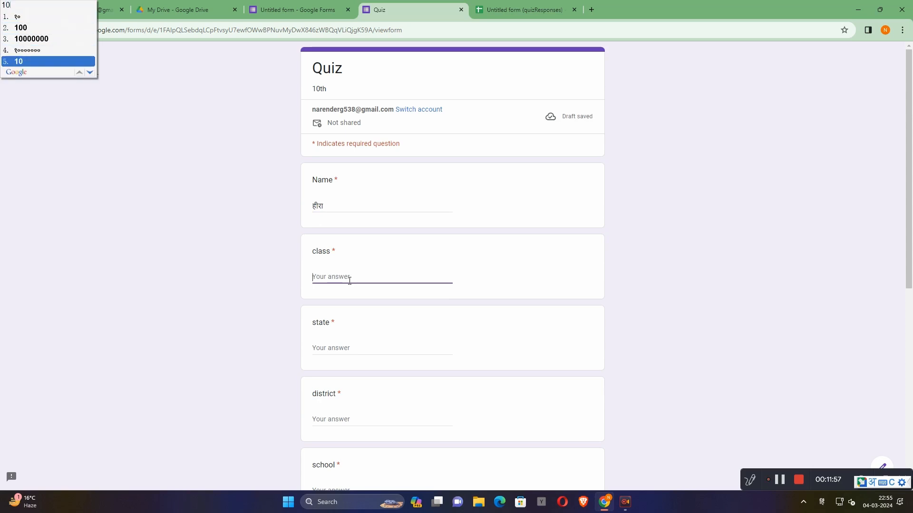
key(Return)
- Fill in the state as "राजस्थान" and the district as "सीकर" in Hindi
click(351, 347)
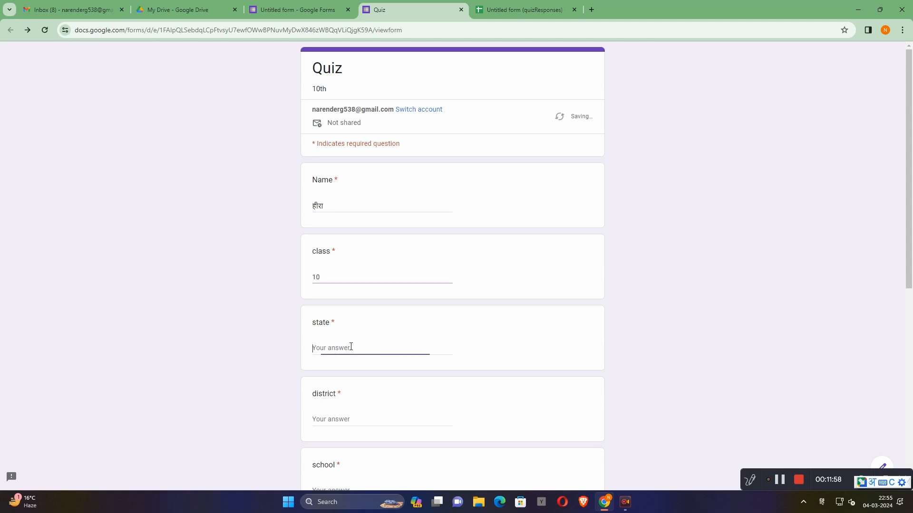
text(raja)
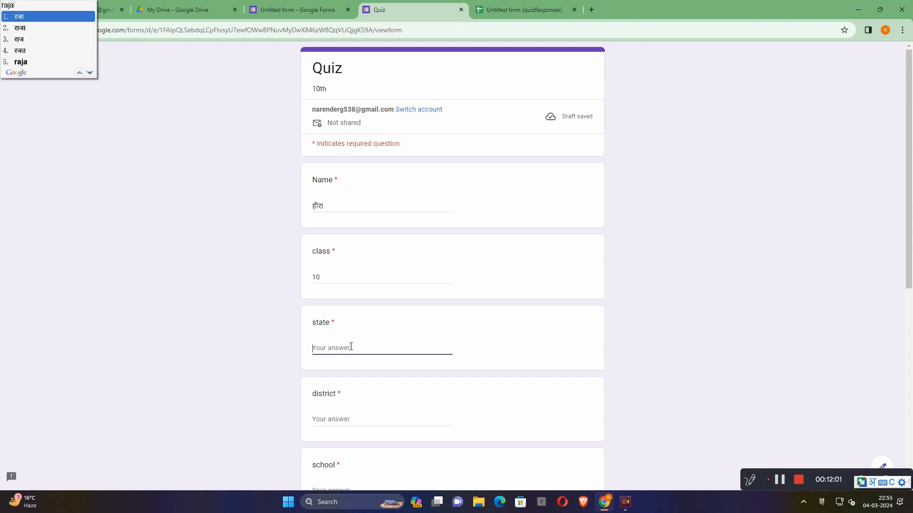
text(sthan)
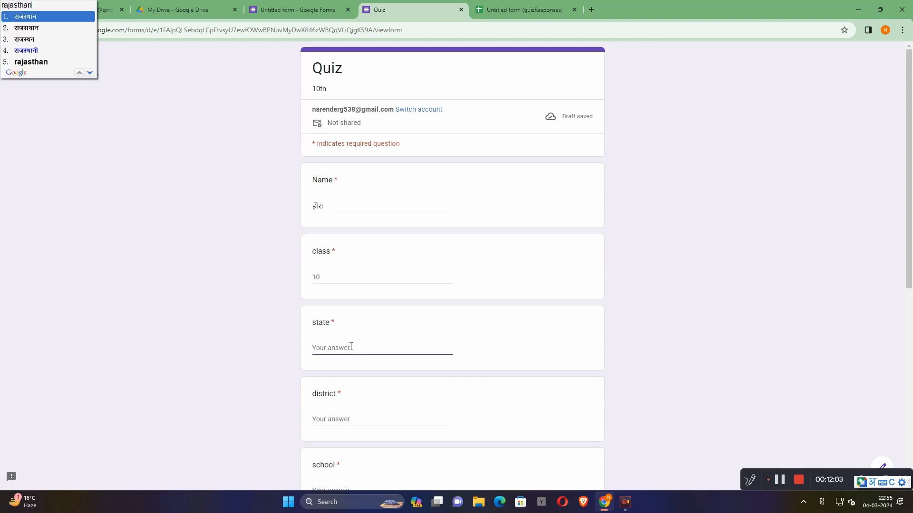
key(Return)
click(351, 419)
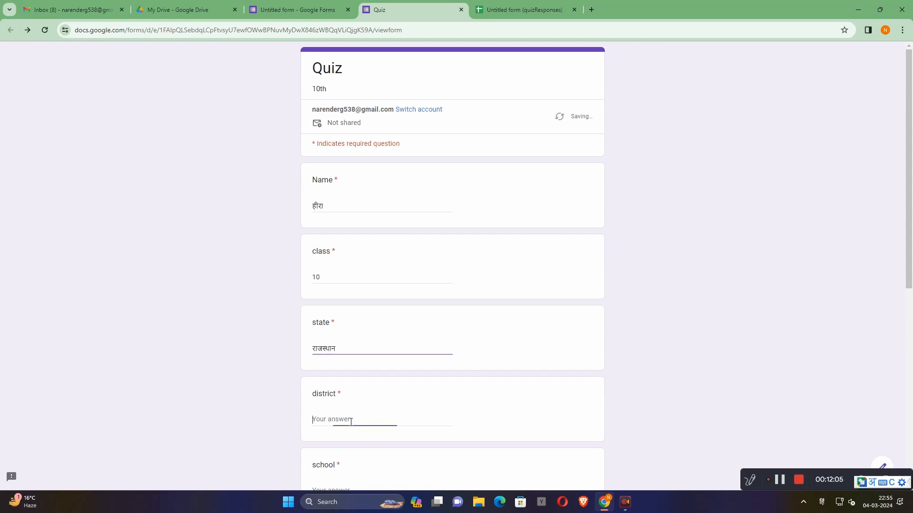
text(sikar)
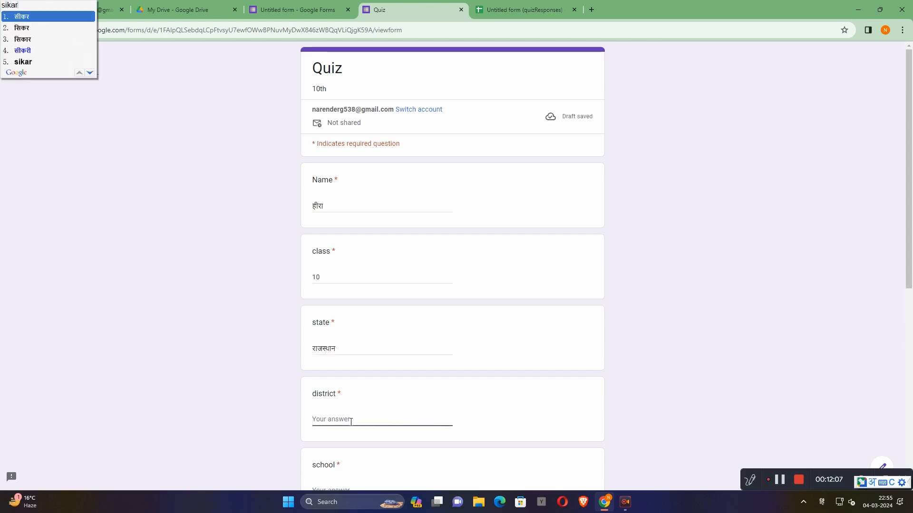
key(Return)
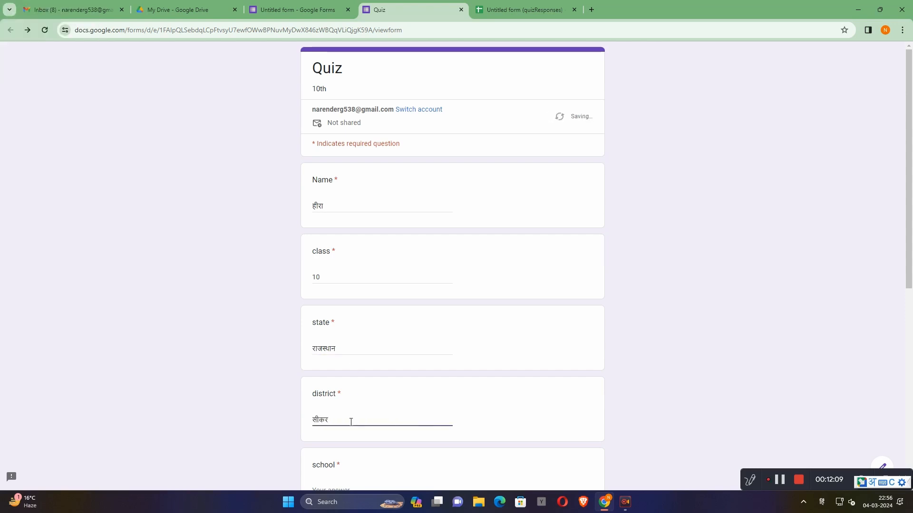
- Fill in the school answer as "मोदी" in Hindi
scroll(351, 422, down, 3)
click(365, 352)
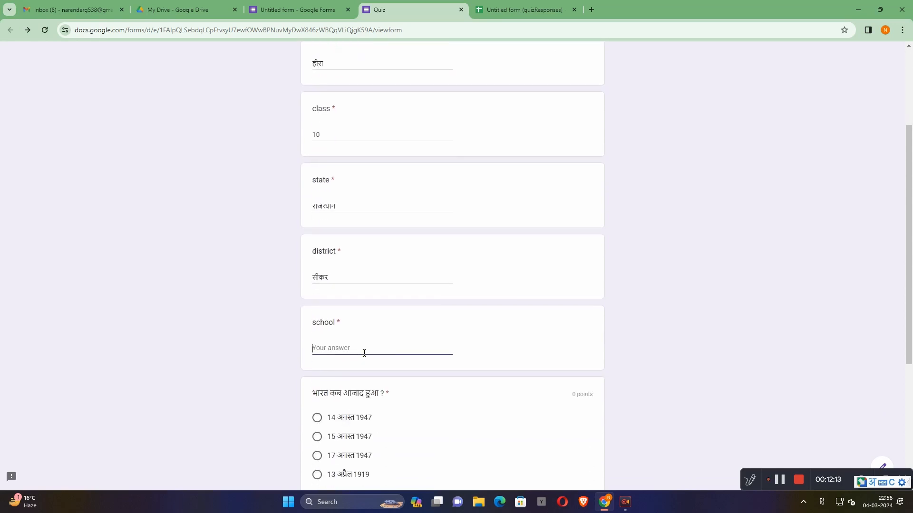
text(m)
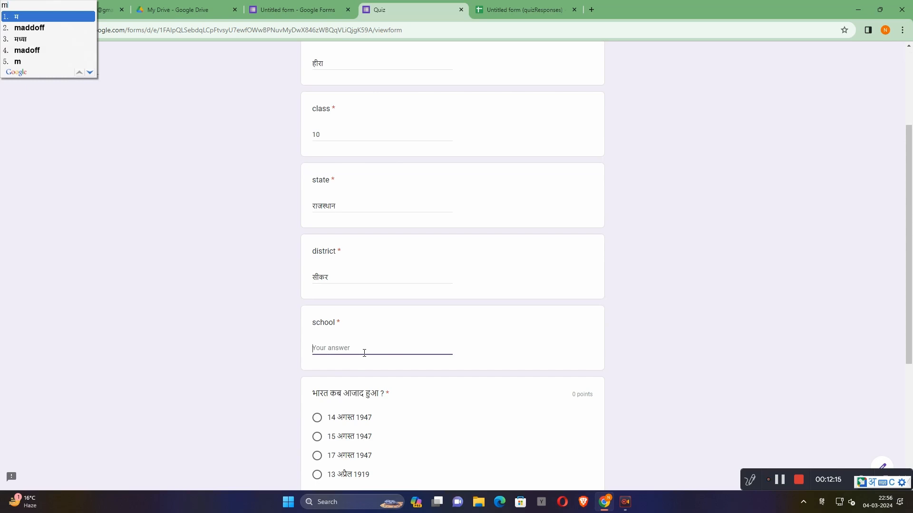
text(odi)
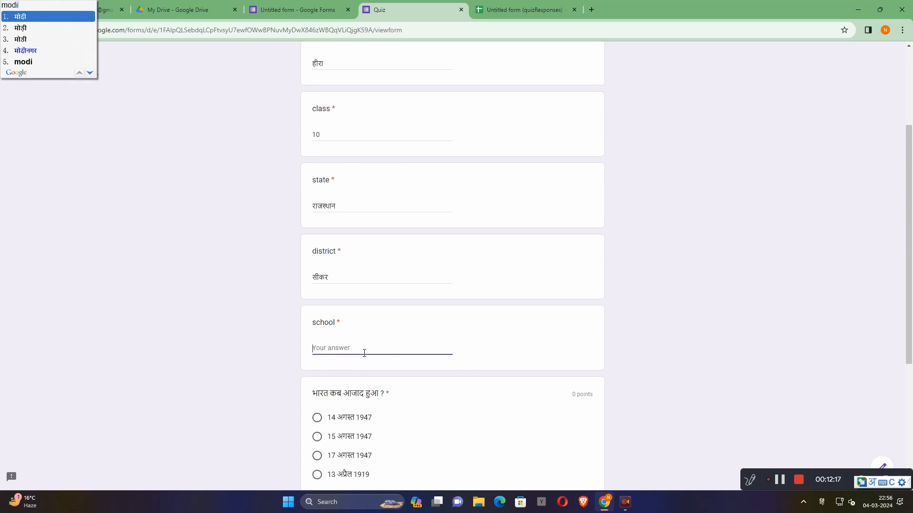
key(Return)
- Answer the quiz questions with "15 अगस्त 1947" and "हेरोशिमा", and submit the response
scroll(364, 352, down, 3)
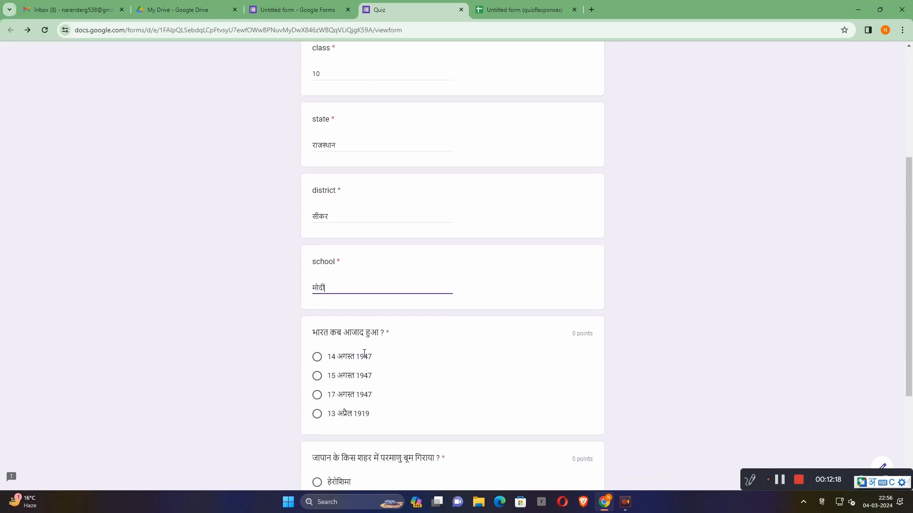
click(317, 295)
scroll(359, 318, down, 2)
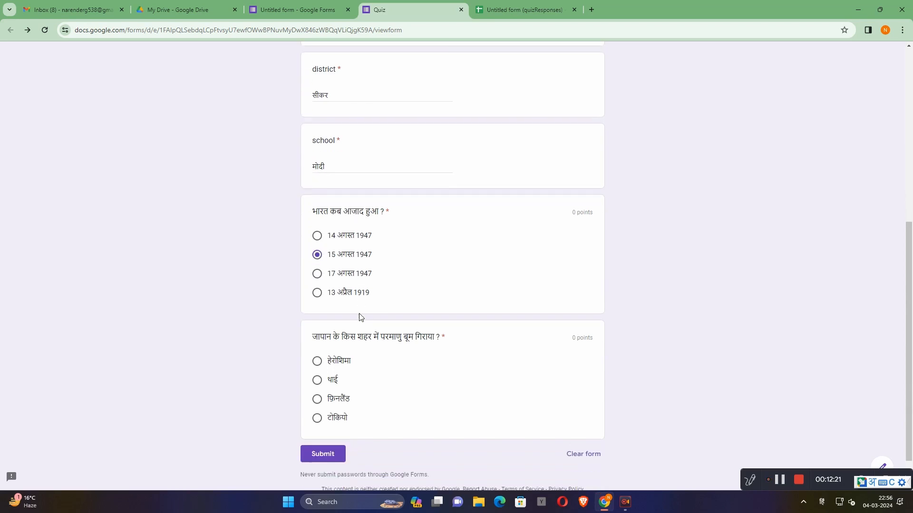
click(317, 322)
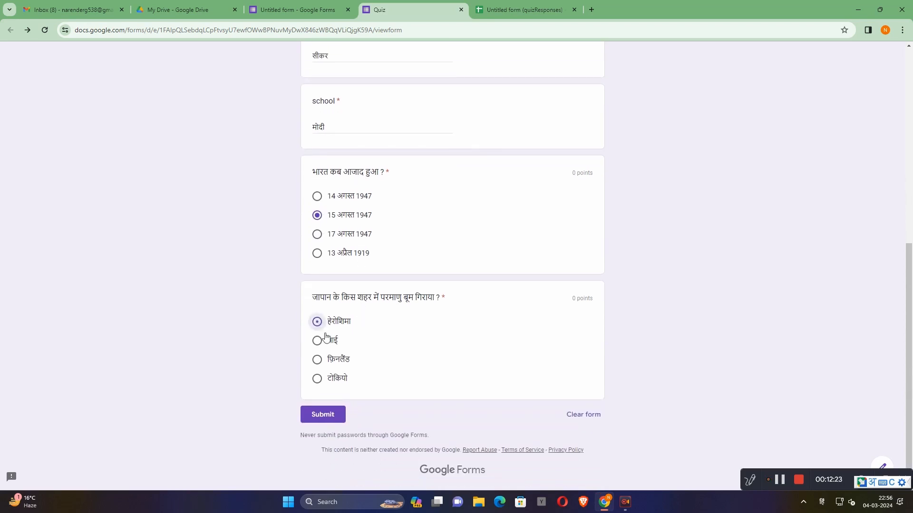
click(327, 415)
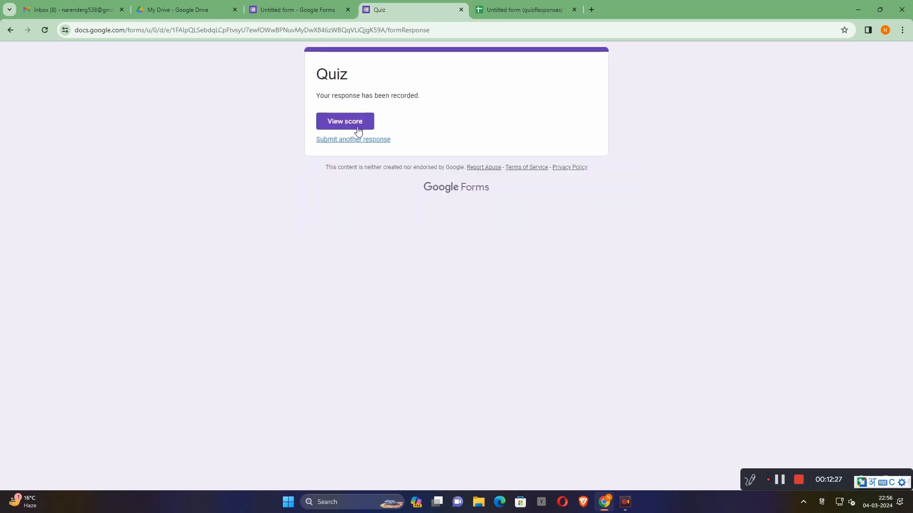
- View the score of the submitted response and review its total points and graded answers
click(354, 123)
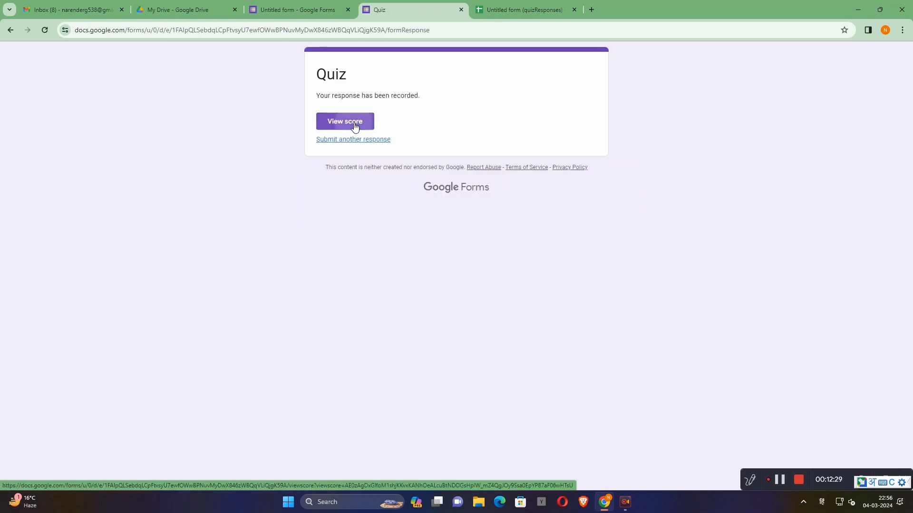
scroll(483, 190, down, 5)
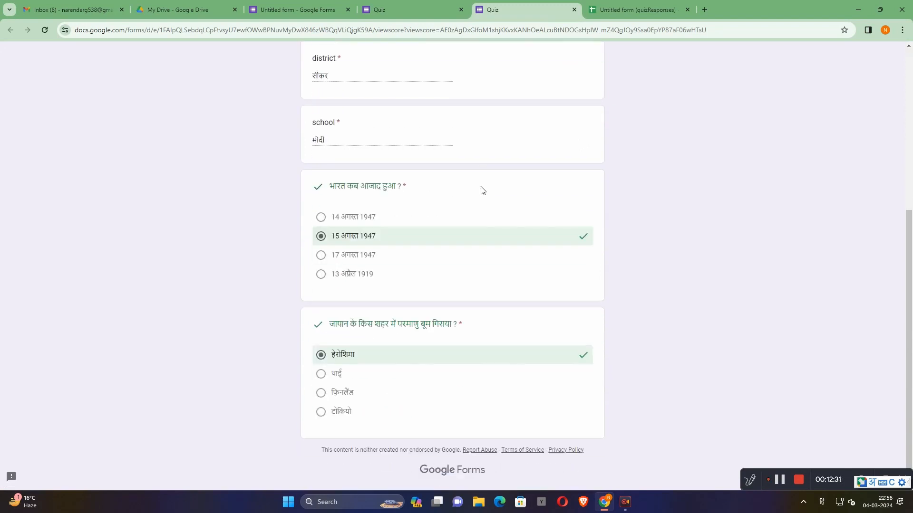
scroll(452, 236, up, 5)
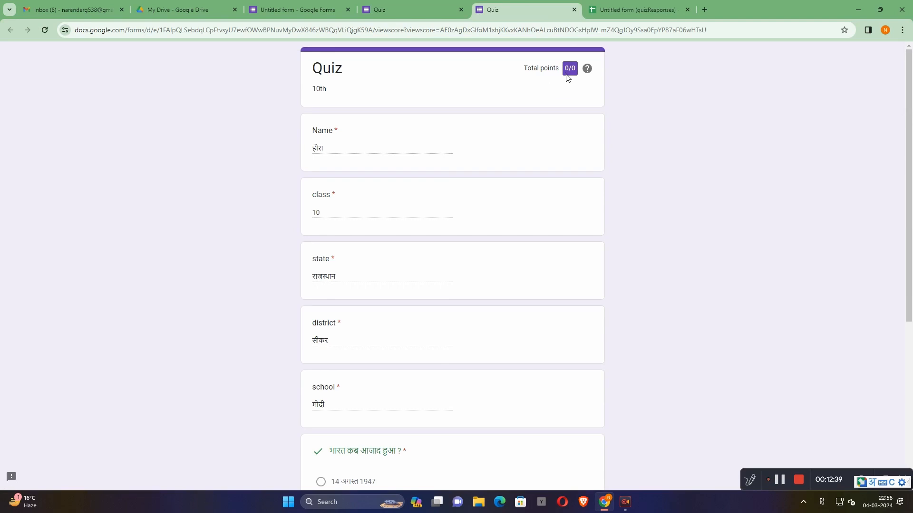
scroll(567, 77, down, 5)
scroll(567, 77, up, 5)
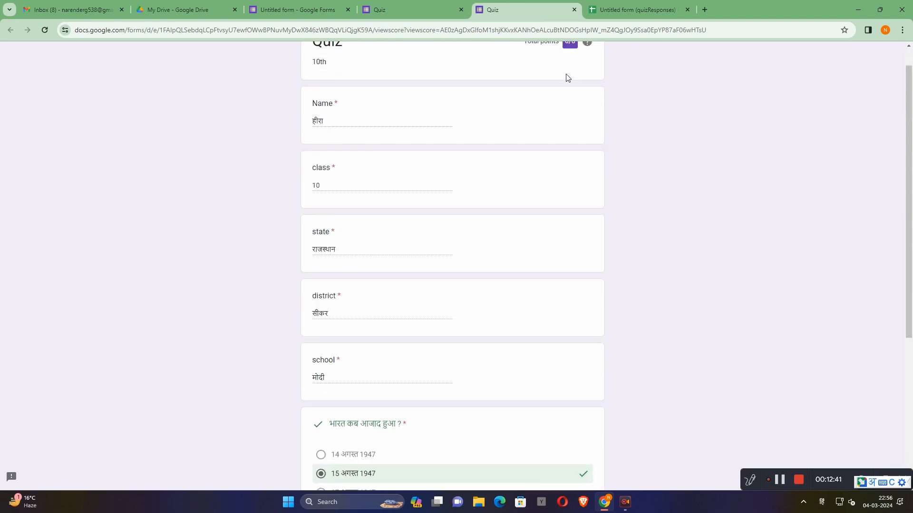
- Check the response summary in the form editor, dismissing the feature notice, and return to the quiz questions
click(389, 10)
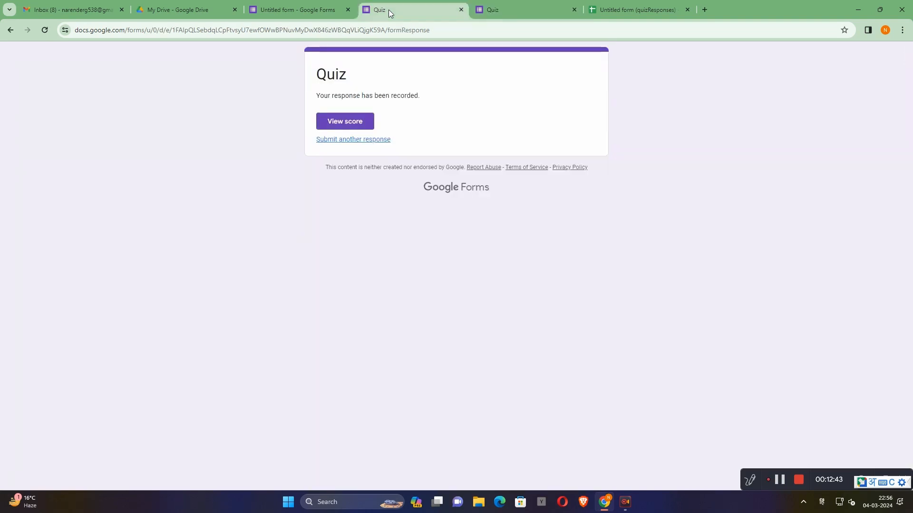
click(299, 9)
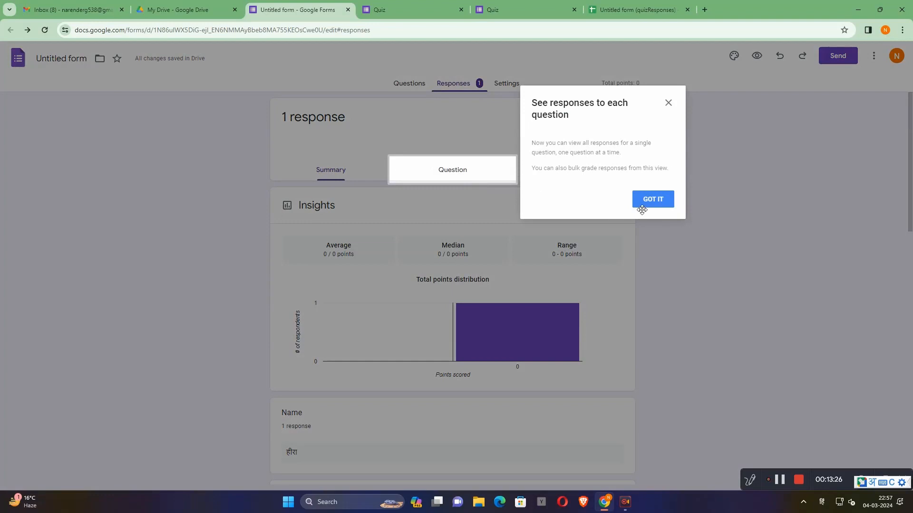
click(653, 199)
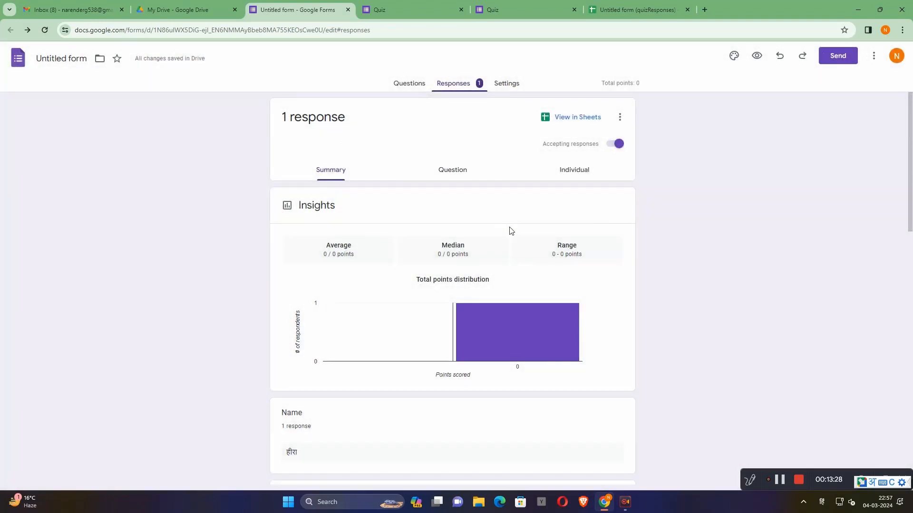
click(417, 84)
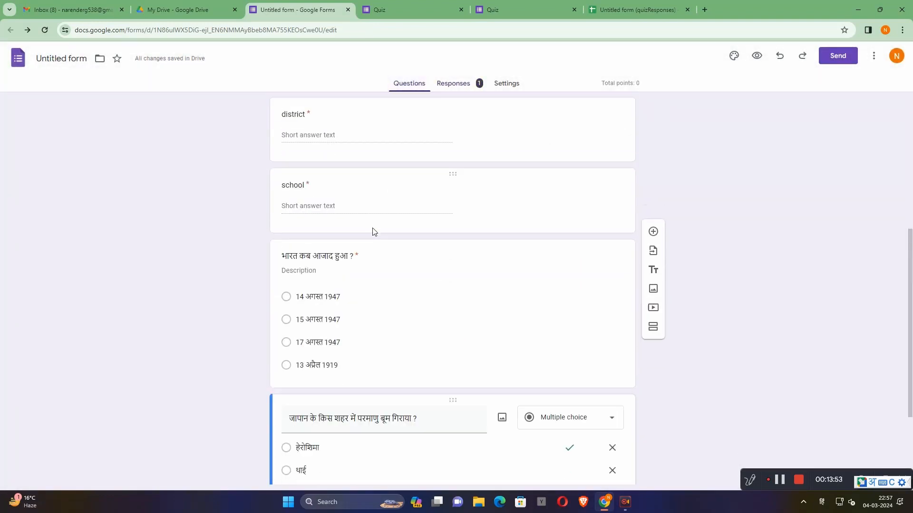
scroll(372, 232, down, 3)
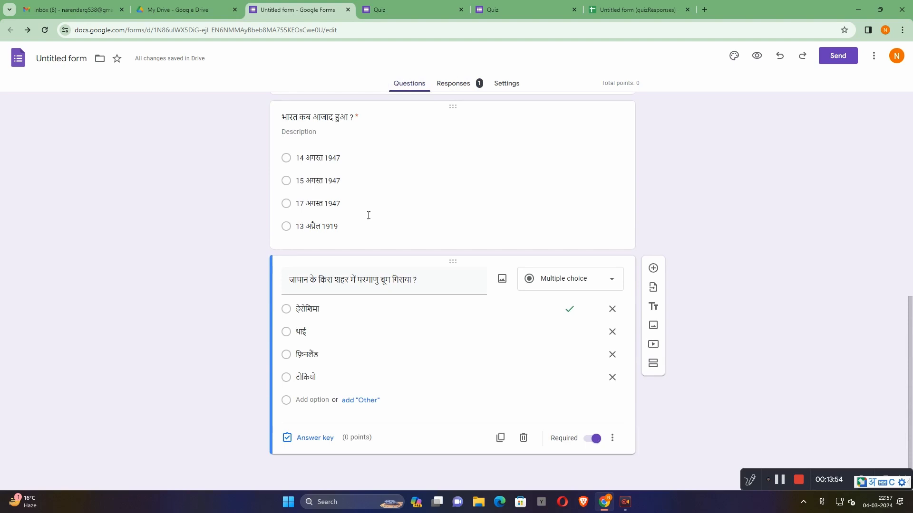
- Check the submitted response in the linked spreadsheet and on the score page, and return to the form editor
click(620, 2)
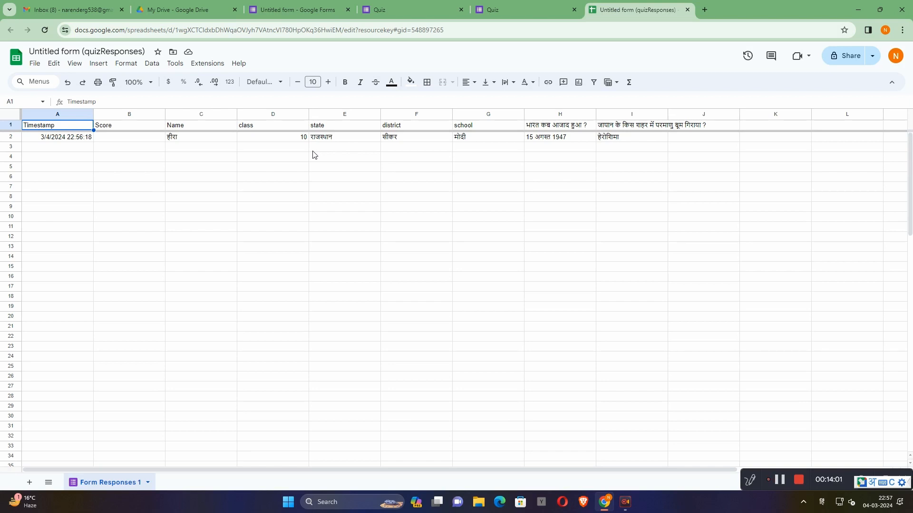
click(535, 11)
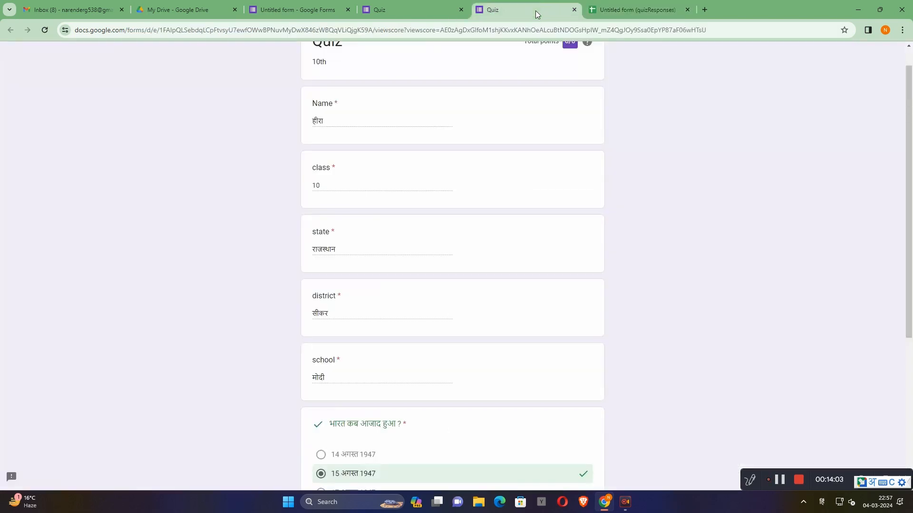
scroll(372, 186, down, 5)
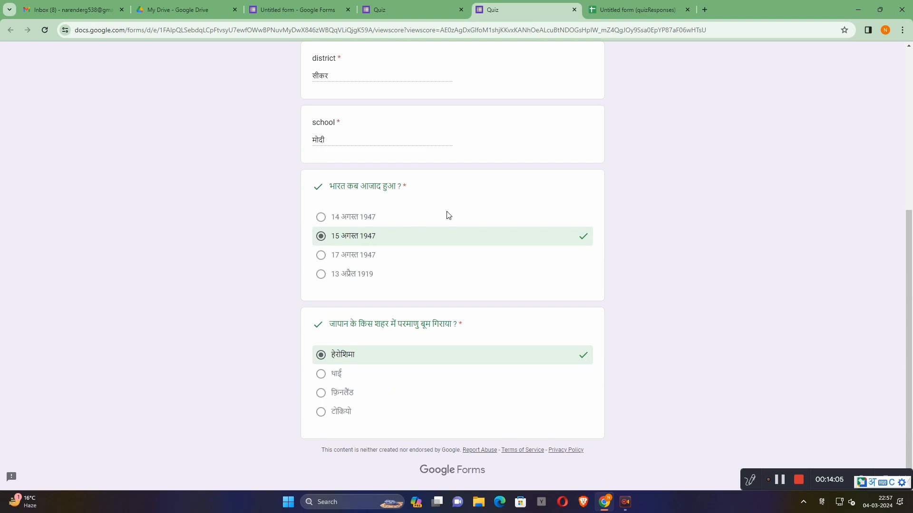
click(446, 6)
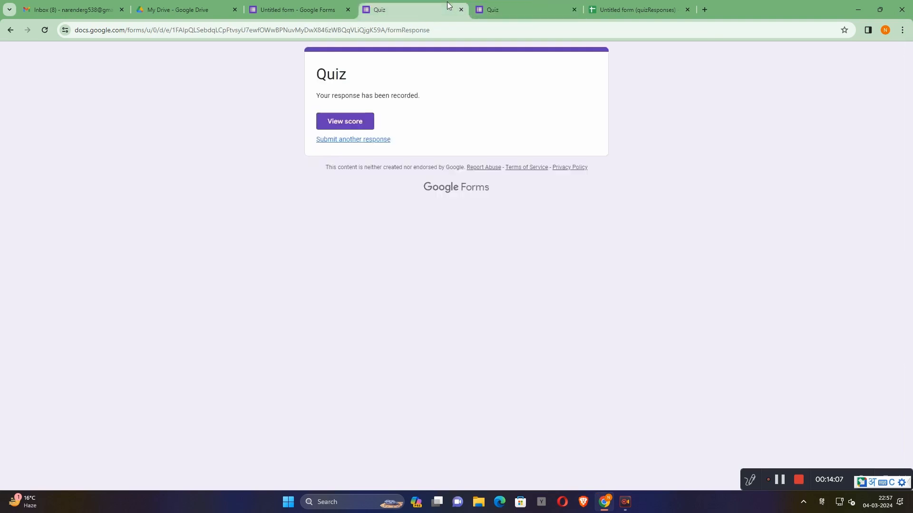
click(302, 7)
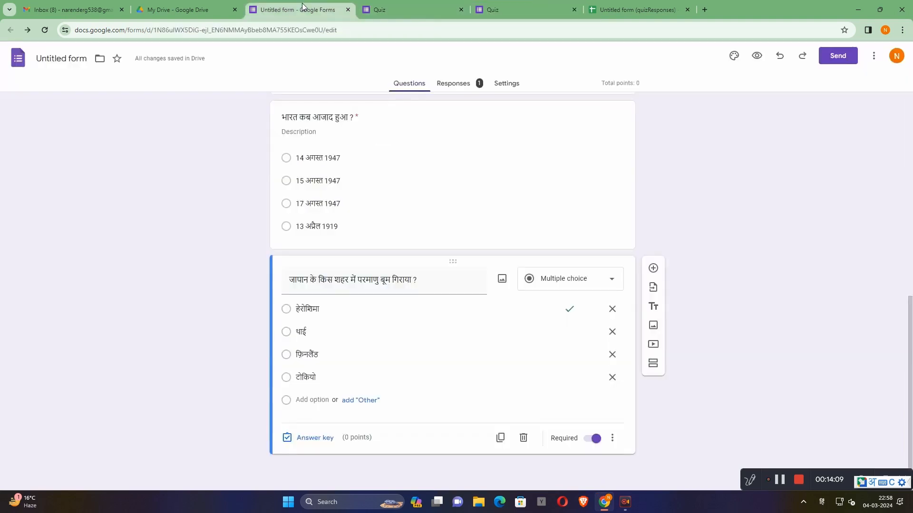
- Set the answer key of the question "भारत कब आजाद हुआ ?" to 1 point, keeping "15 अगस्त 1947" as the correct answer
click(359, 226)
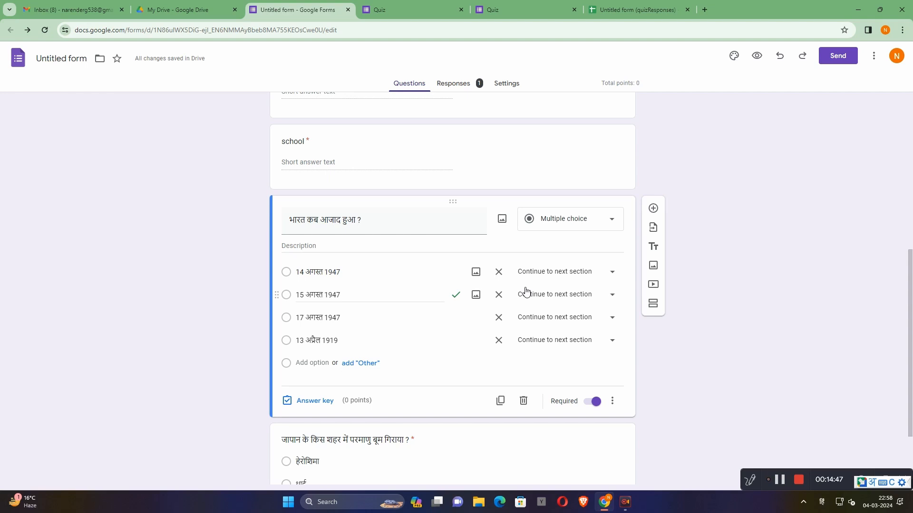
click(322, 402)
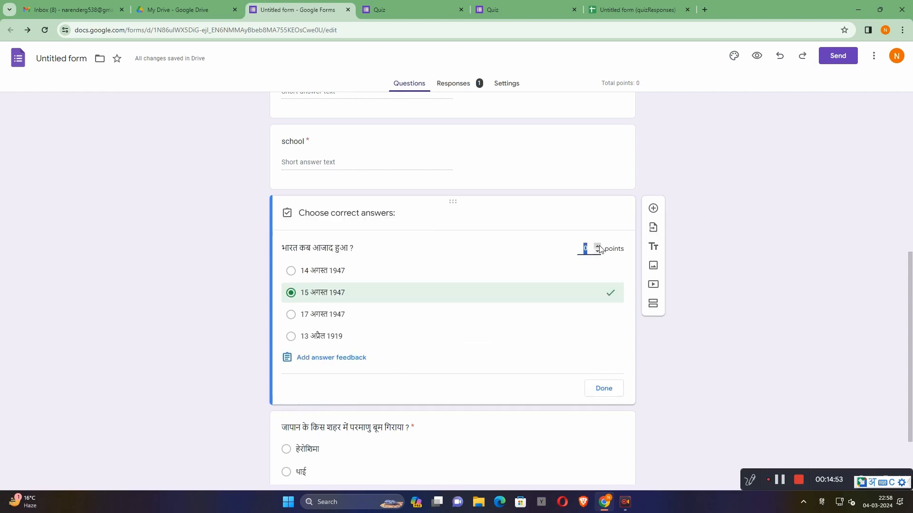
click(603, 389)
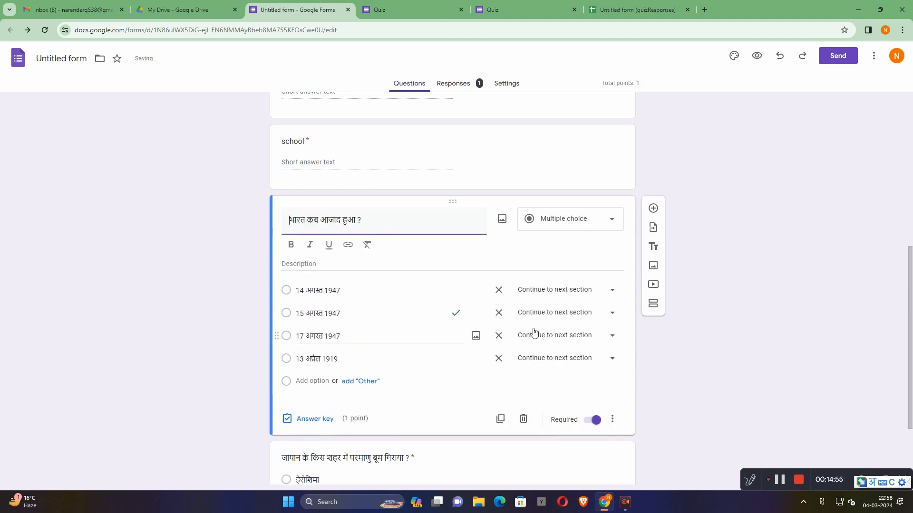
- Set the answer key of the question about the Japanese city to 1 point, keeping "हेरोशिमा" as the correct answer
scroll(588, 316, down, 3)
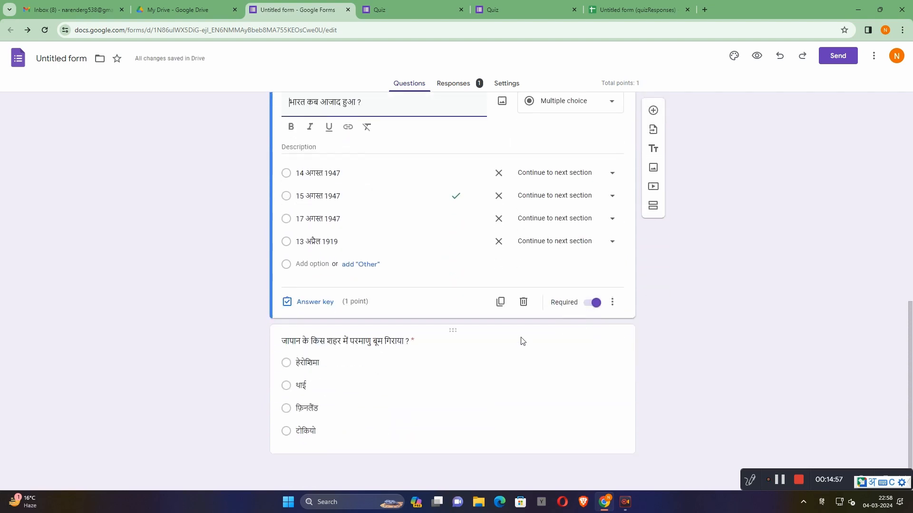
click(478, 379)
click(301, 456)
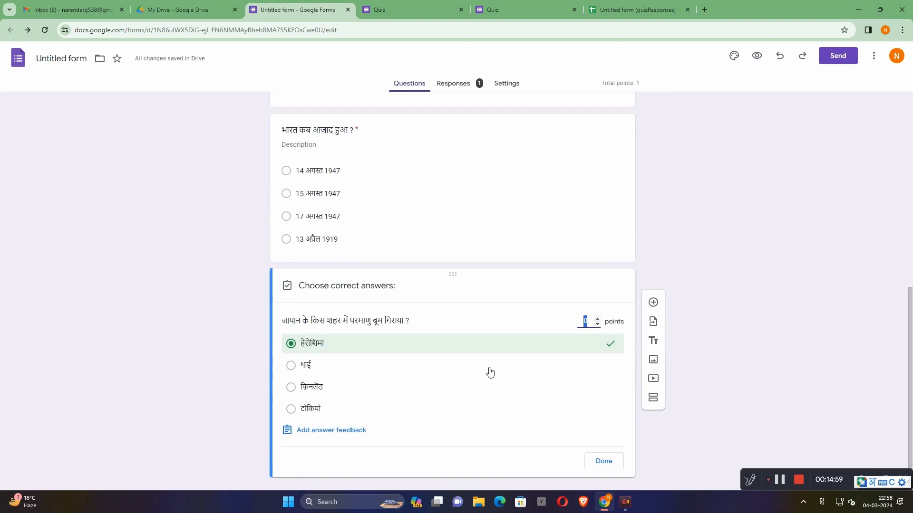
click(583, 319)
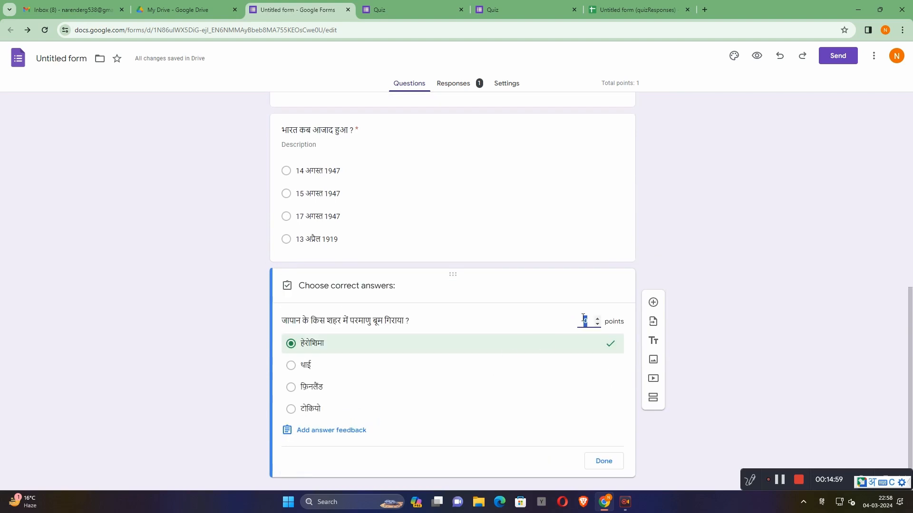
click(603, 462)
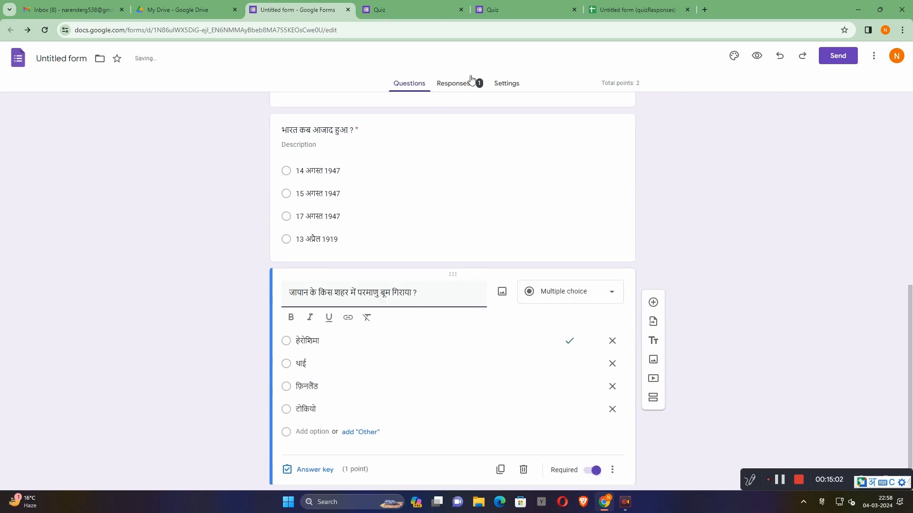
- Check the submitted response's score page and the linked spreadsheet, and review the graded answers again
click(411, 7)
click(532, 8)
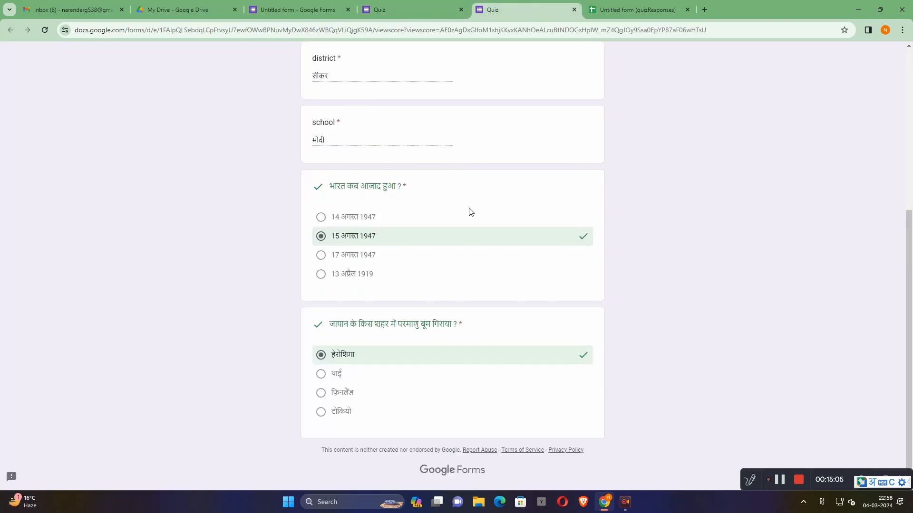
scroll(469, 212, up, 10)
click(654, 11)
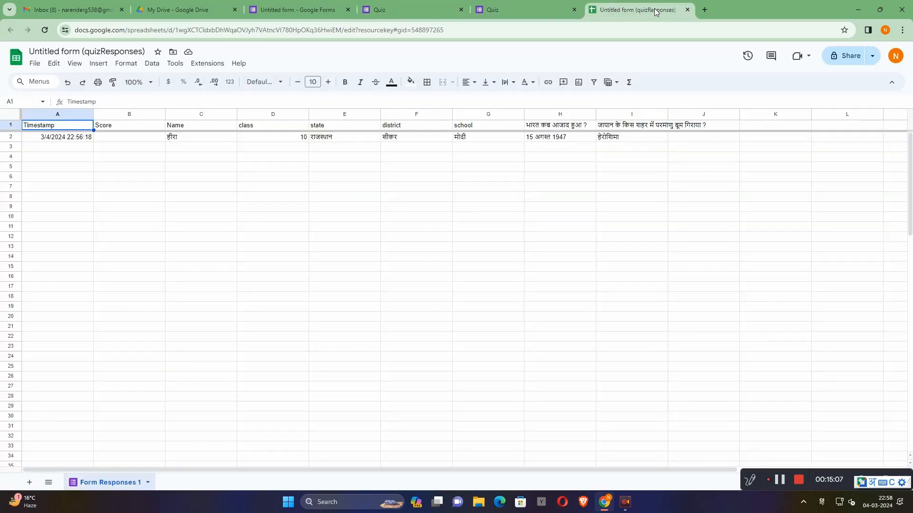
click(552, 10)
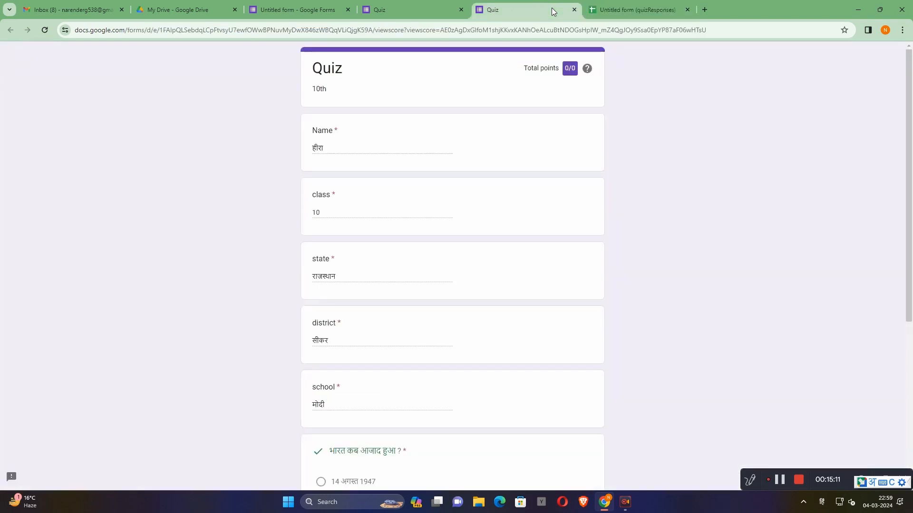
scroll(461, 188, down, 6)
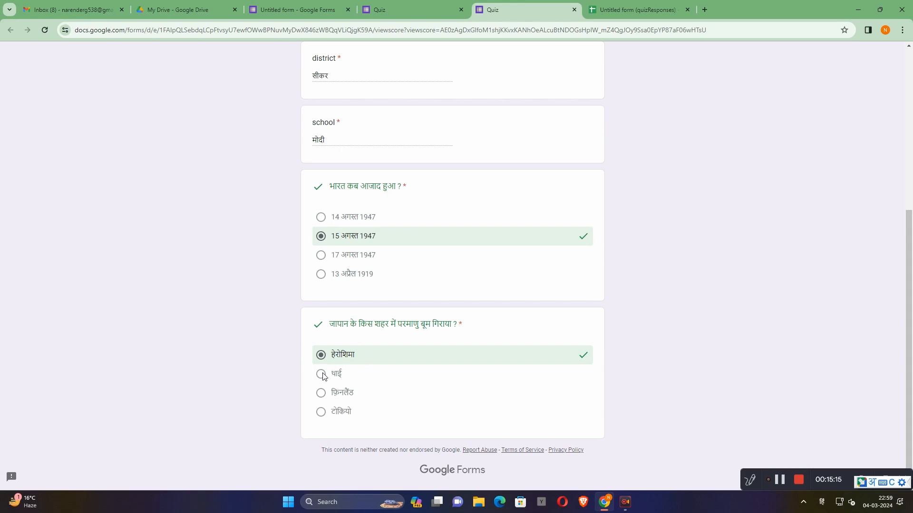
- Close the score page, the response spreadsheet and the submission confirmation page, and return to the form editor
click(574, 9)
click(573, 10)
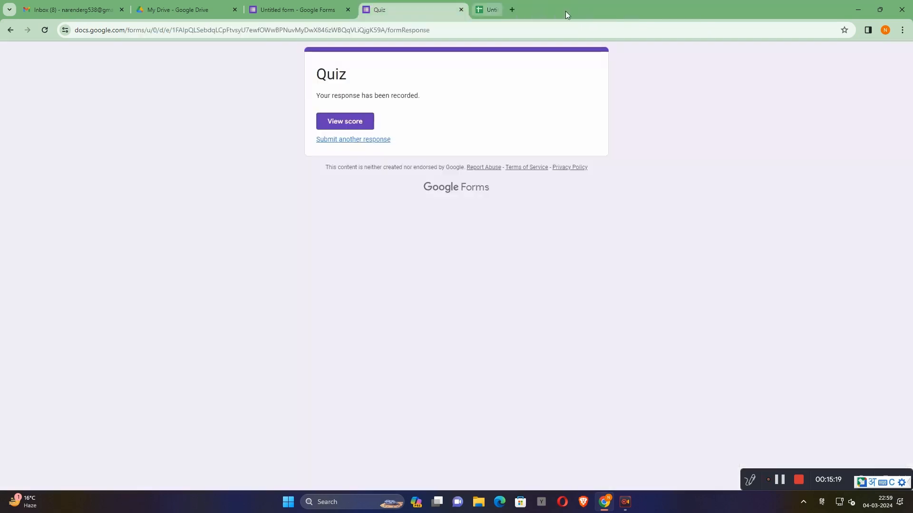
click(460, 13)
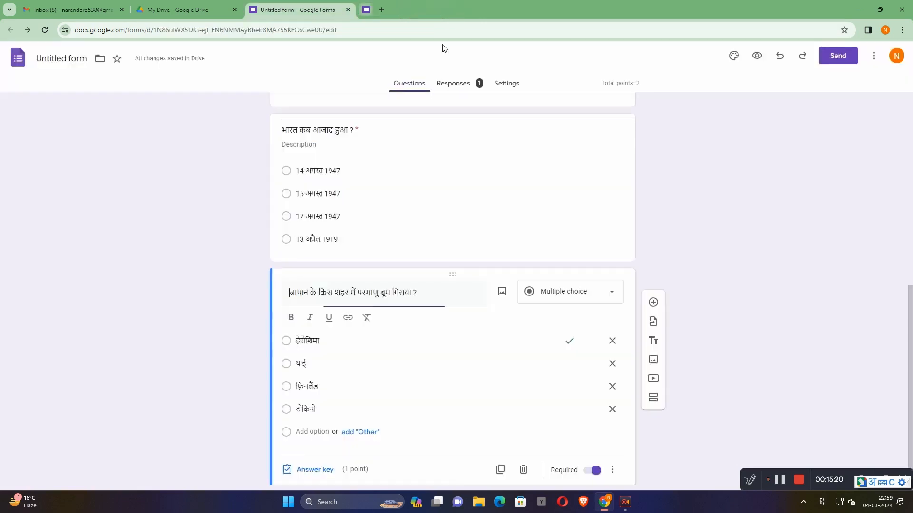
- Look at the email sending fields, copy the form's full-length share link to the clipboard, and close the sending dialog
scroll(302, 260, up, 5)
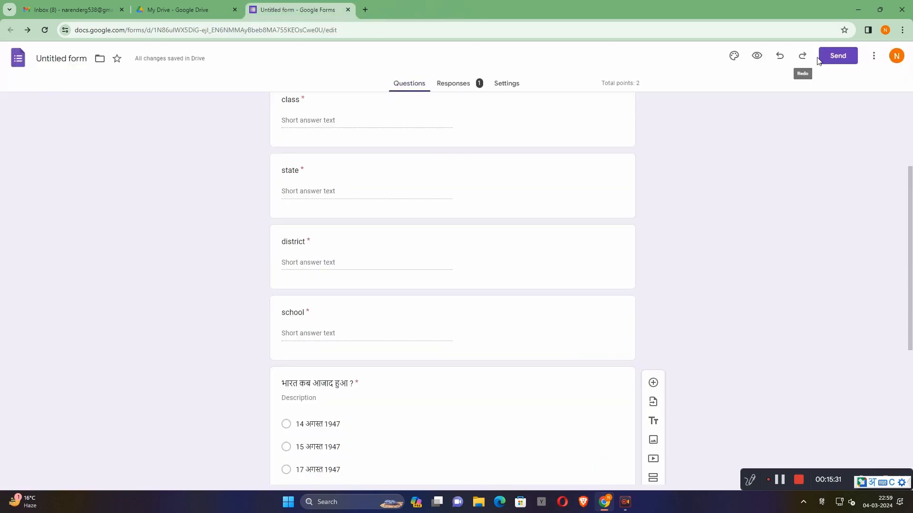
click(849, 54)
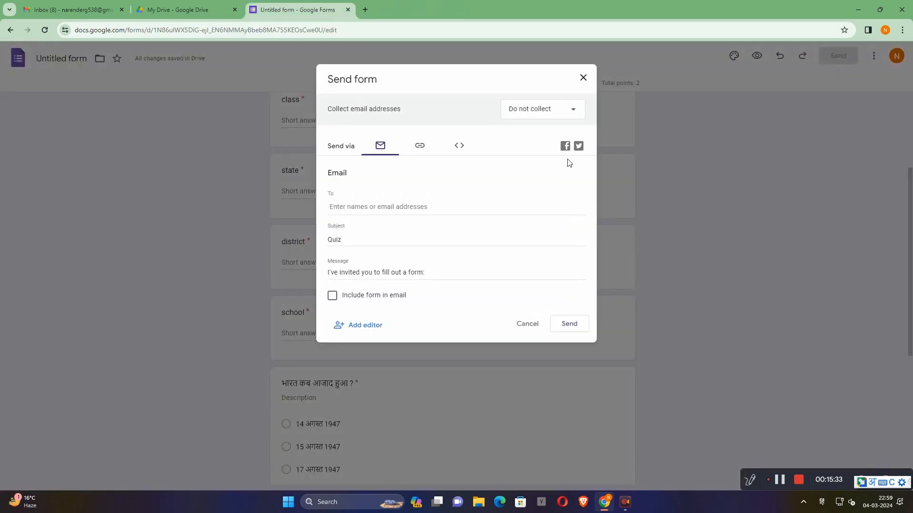
click(392, 209)
click(397, 237)
click(421, 149)
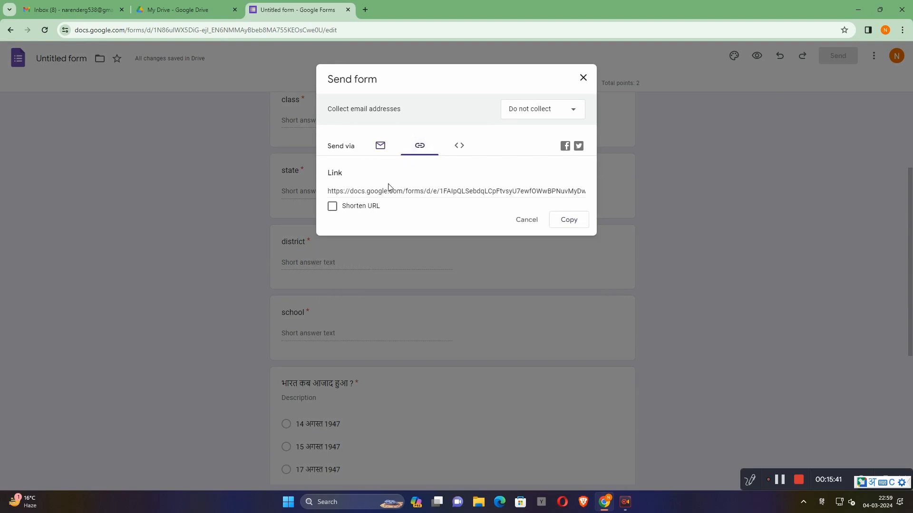
click(569, 222)
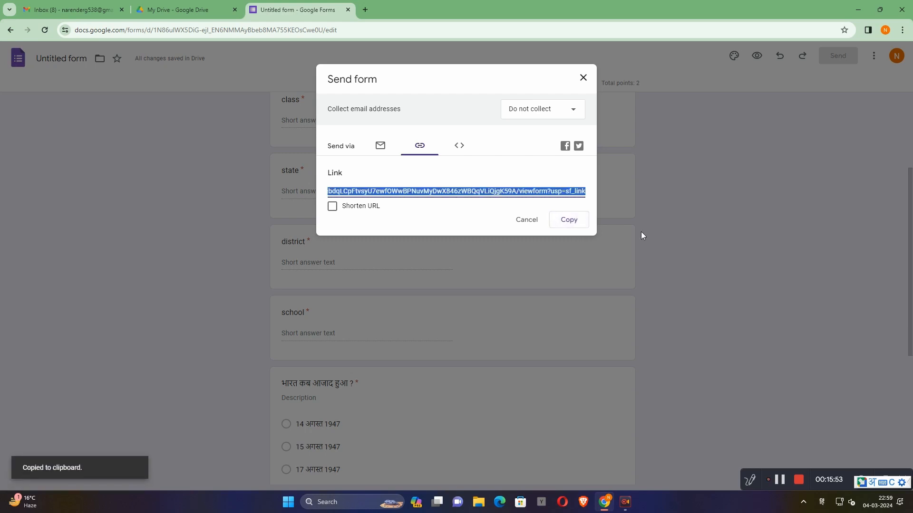
click(583, 77)
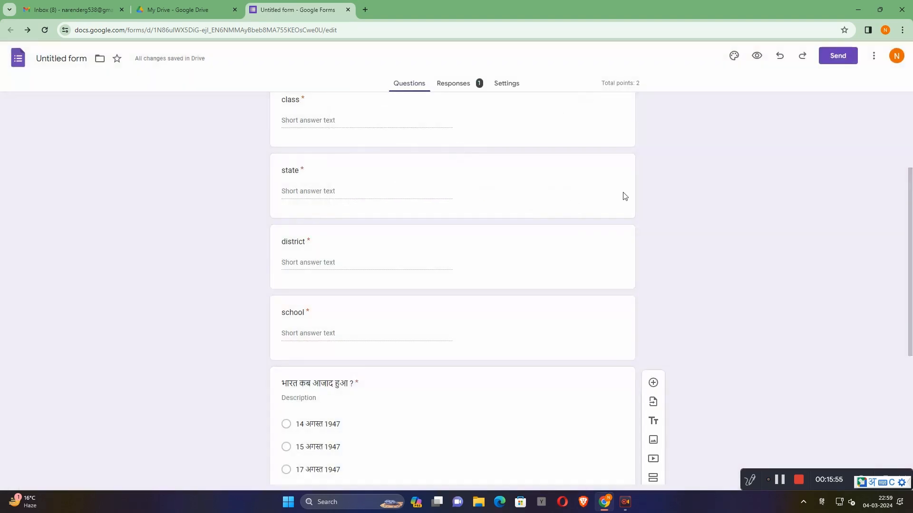
- View the response summary, open the responses in the linked spreadsheet, and check the score cell of the submitted response
click(458, 86)
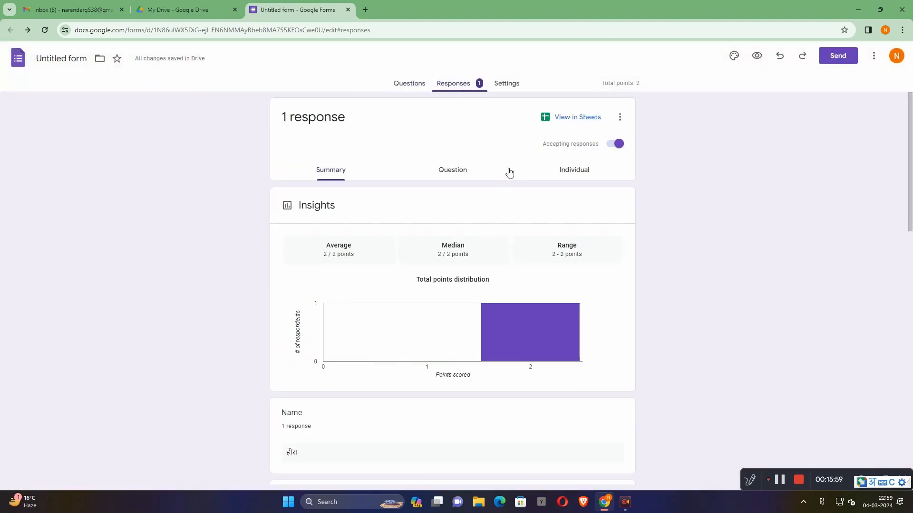
click(580, 125)
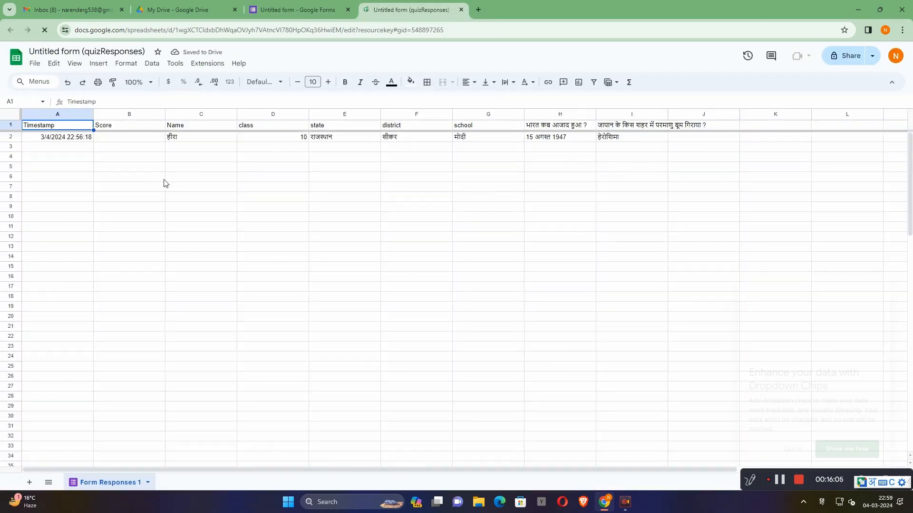
click(137, 141)
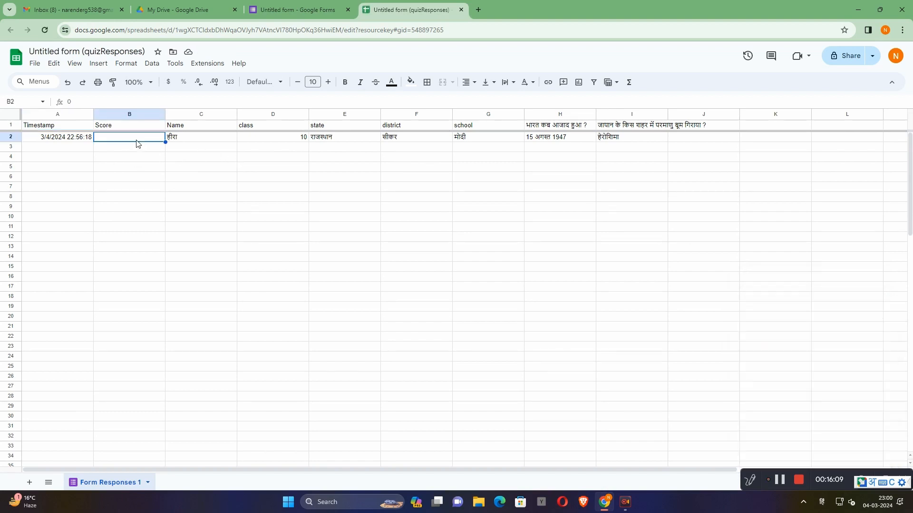